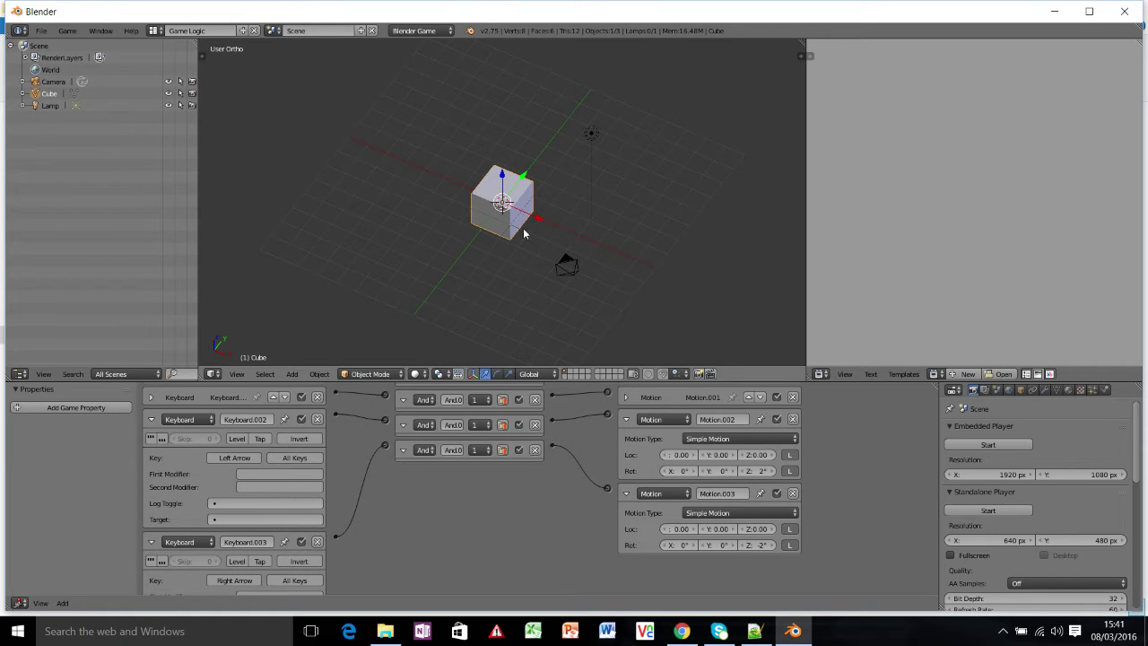
Run the game in the viewport, test moving the cube forward and turning it left, and end the preview.
{"action": "key", "text": "p"}
{"action": "key", "text": "Up"}
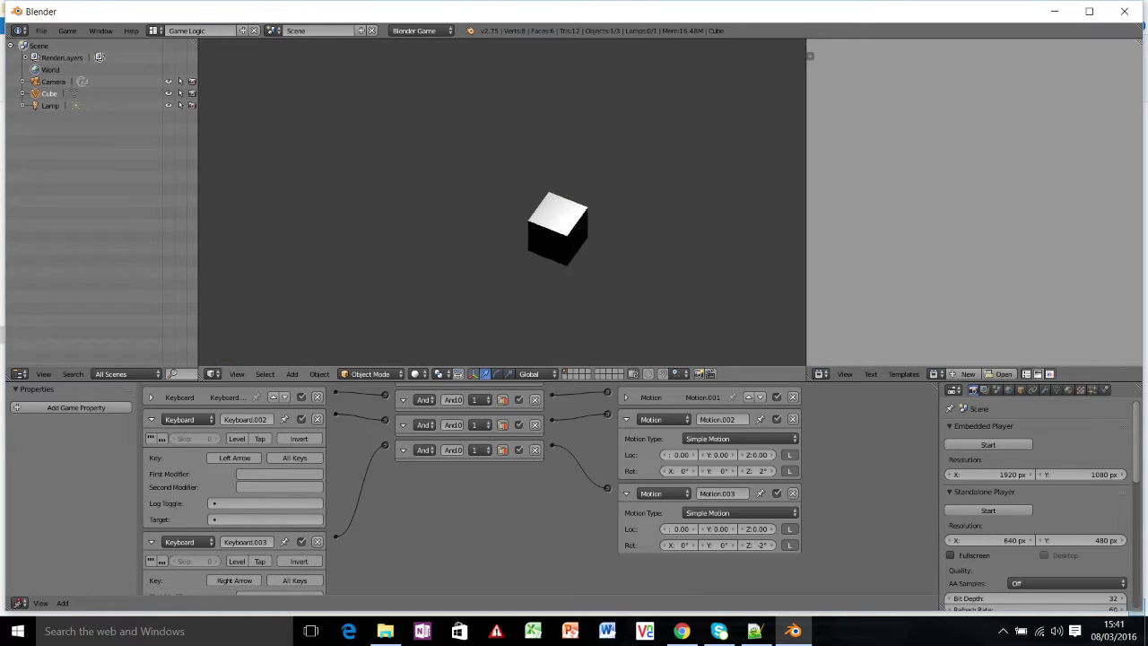
{"action": "key", "text": "Left"}
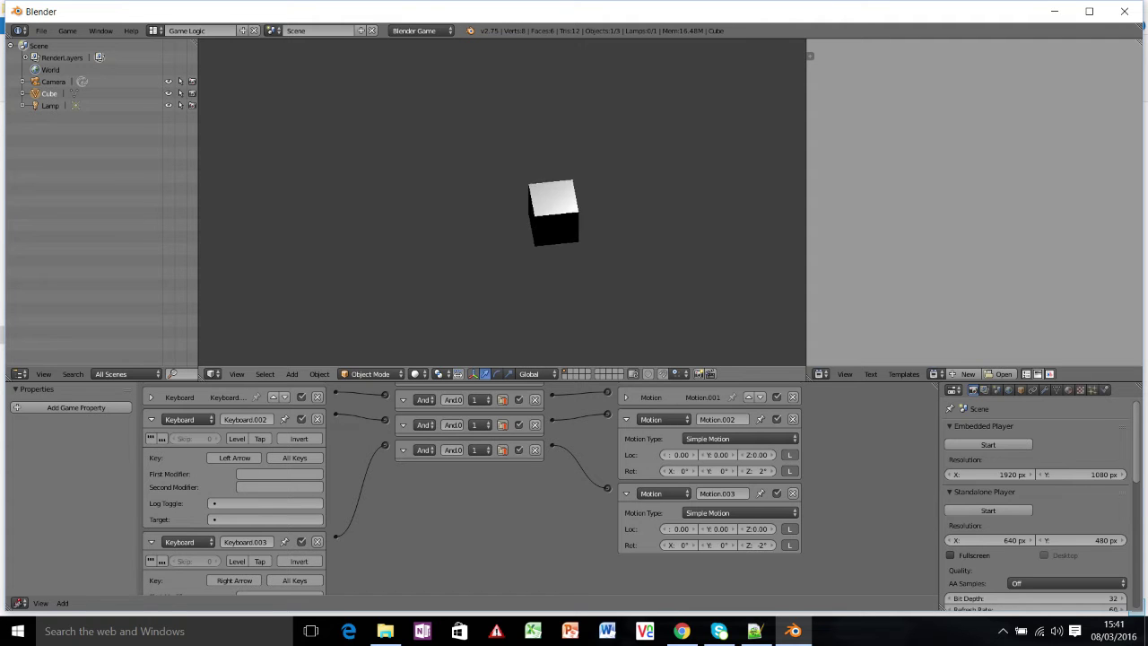
{"action": "key", "text": "Left"}
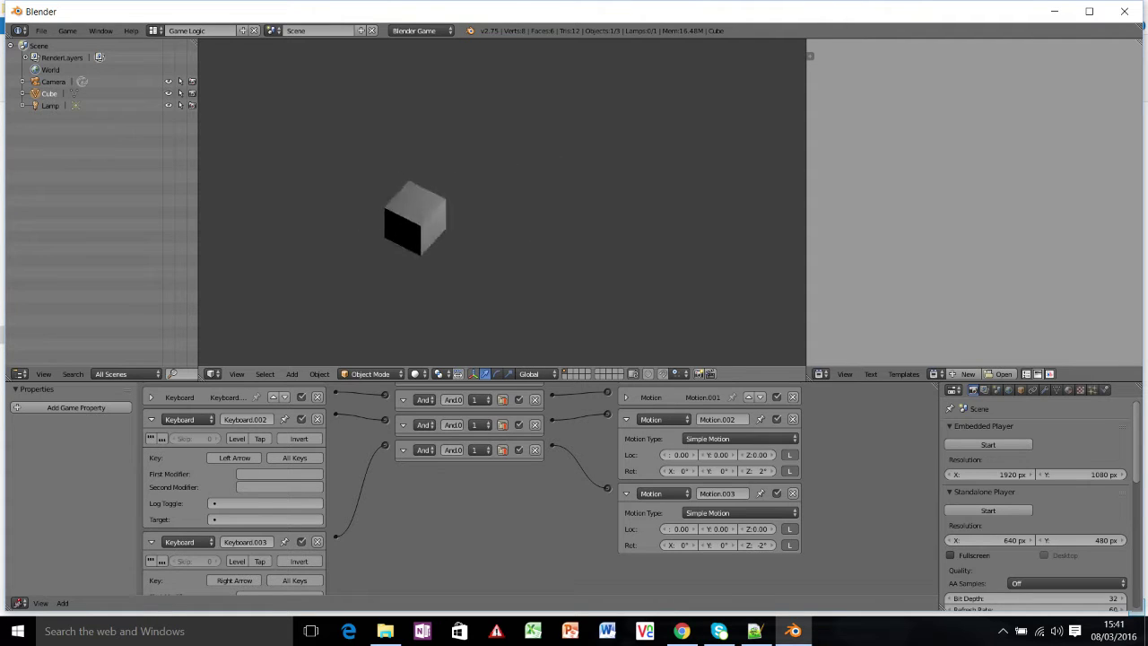
{"action": "key", "text": "Up"}
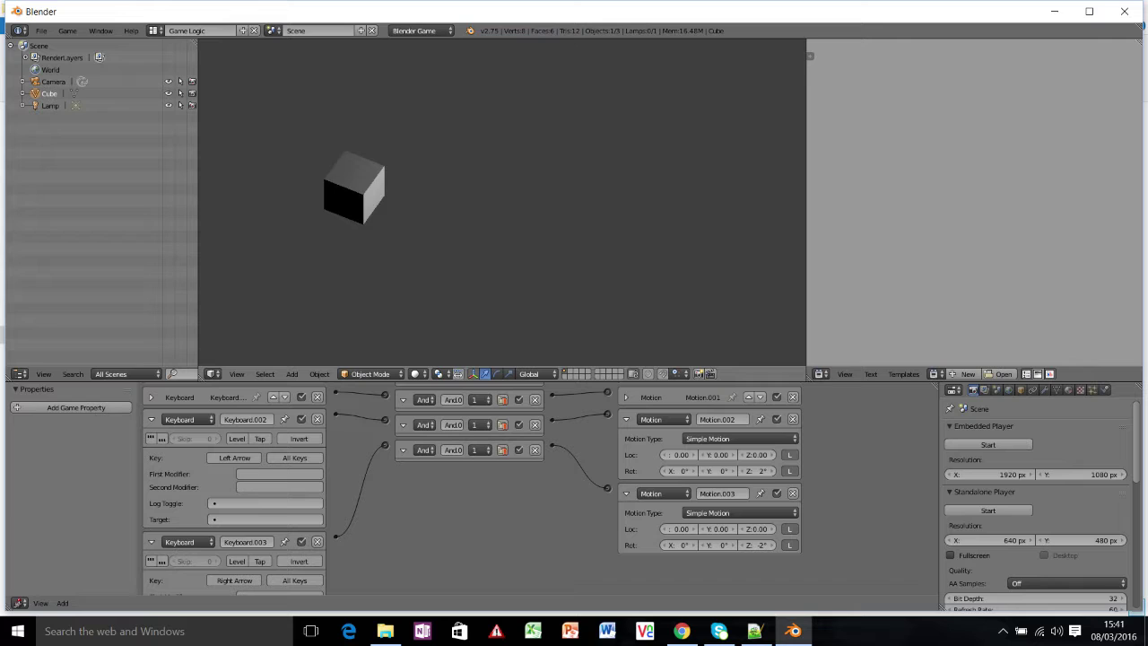
{"action": "key", "text": "Escape"}
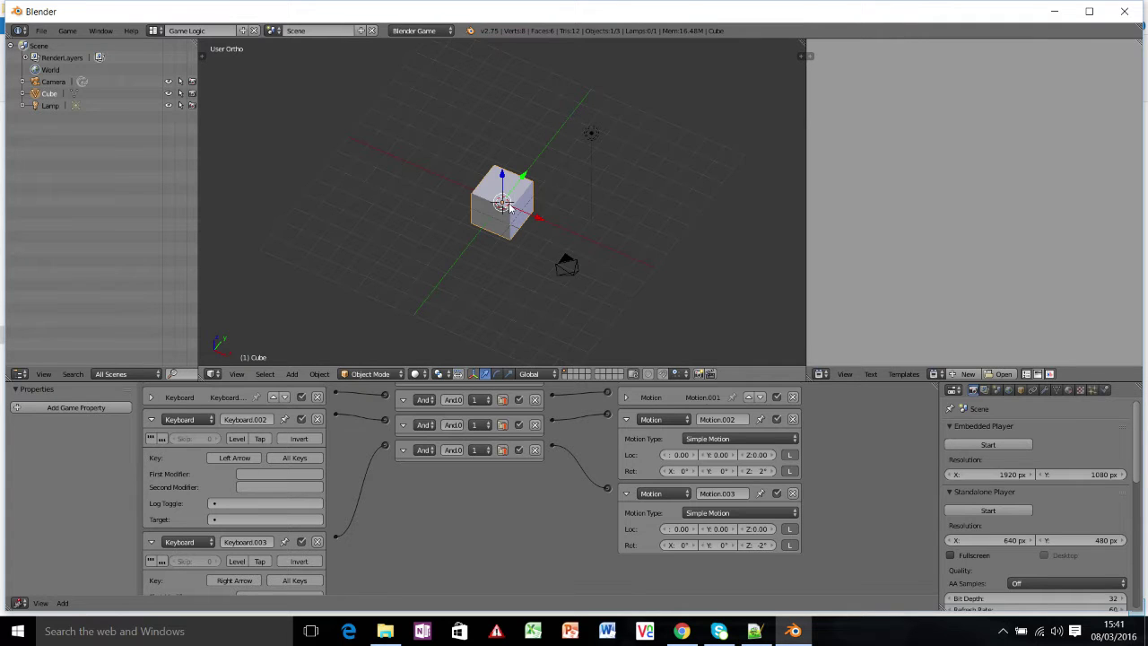
Switch the screen layout from Game Logic to Default and briefly run the game preview there.
{"action": "left_click", "coordinate": [154, 30]}
{"action": "left_click", "coordinate": [166, 83]}
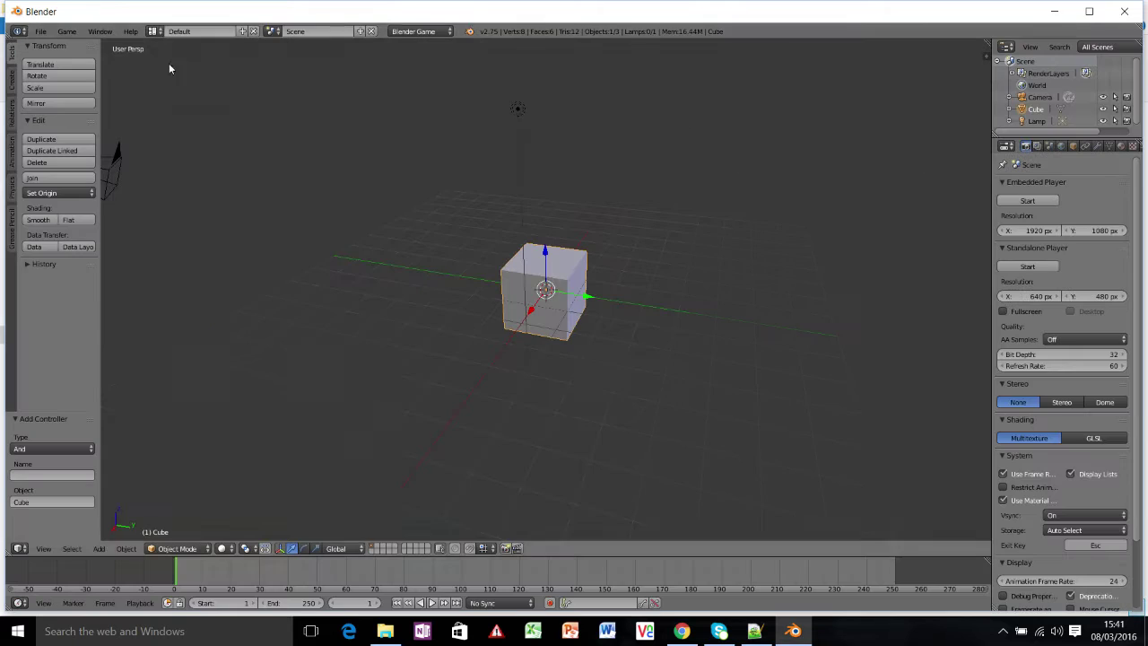
{"action": "left_click", "coordinate": [156, 31]}
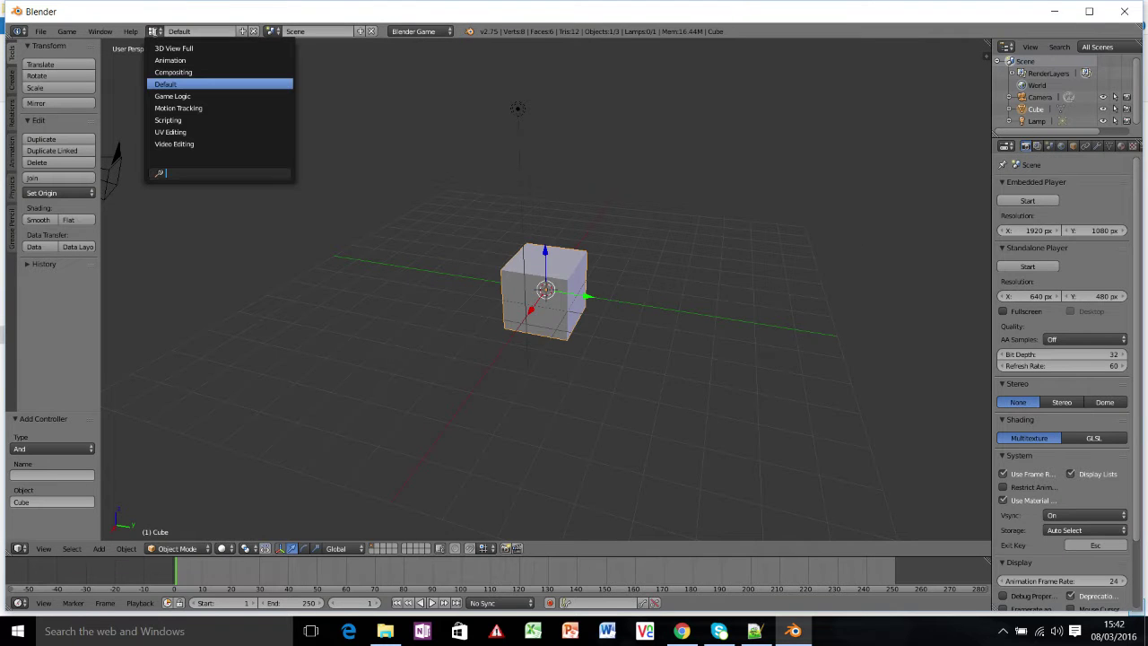
{"action": "left_click", "coordinate": [174, 84]}
{"action": "mouse_move", "coordinate": [471, 334]}
{"action": "middle_mouse_down"}
{"action": "mouse_move", "coordinate": [484, 330]}
{"action": "mouse_move", "coordinate": [450, 338]}
{"action": "middle_mouse_up"}
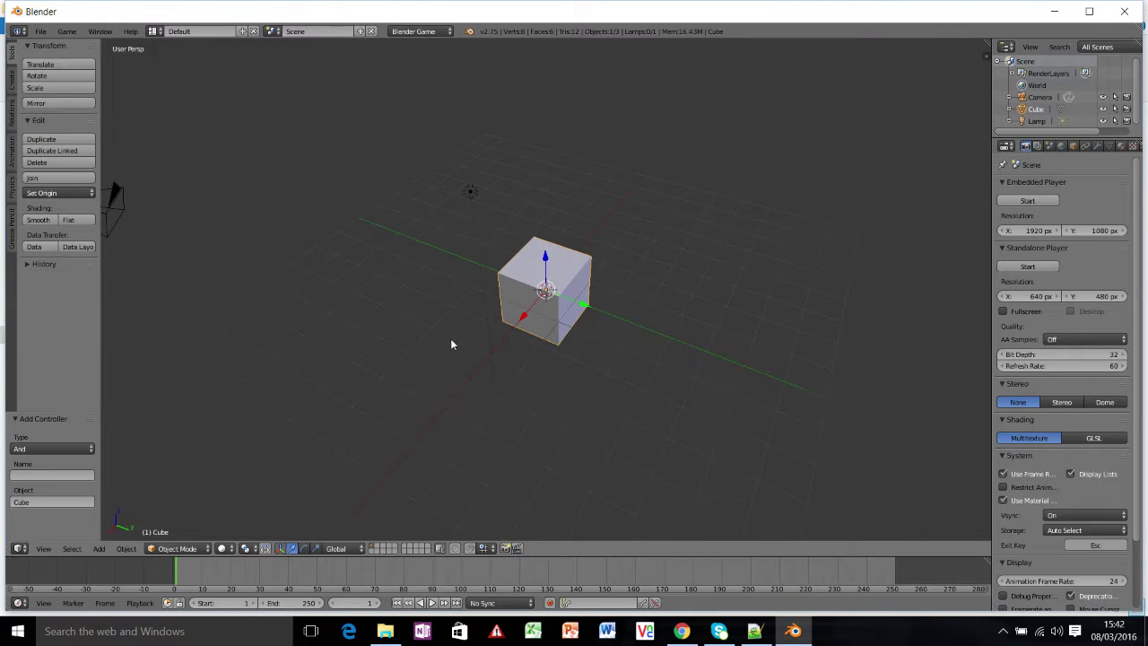
{"action": "key", "text": "p"}
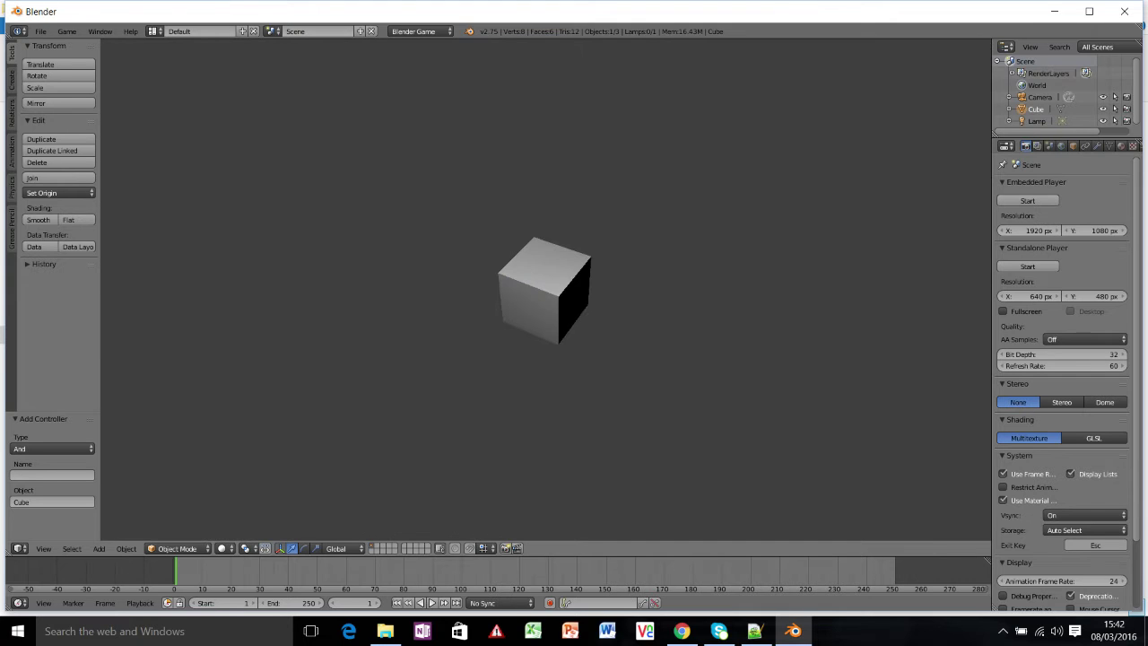
{"action": "key", "text": "Escape"}
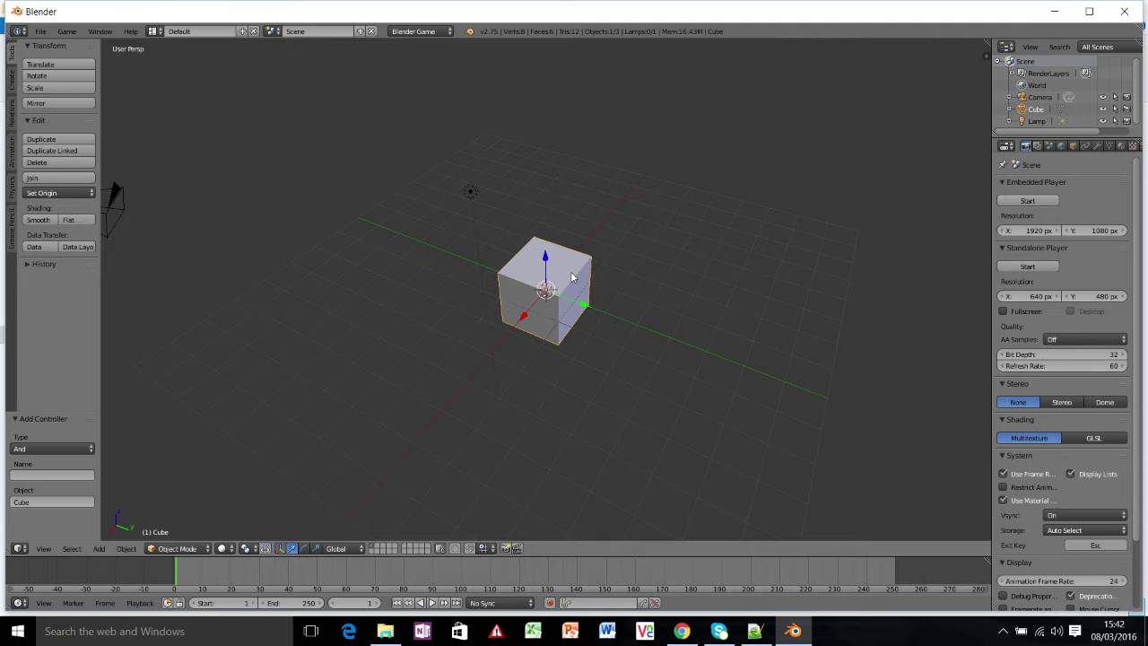
Select the lamp and return the selection to the cube.
{"action": "scroll", "coordinate": [567, 310], "scroll_direction": "up", "scroll_amount": 3}
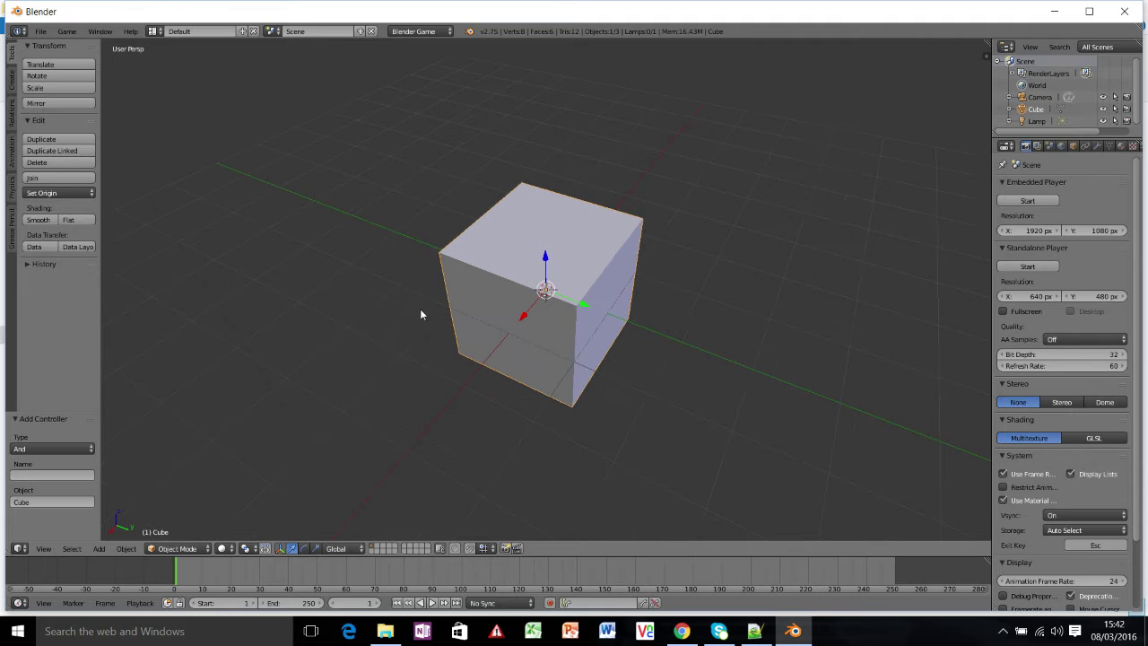
{"action": "scroll", "coordinate": [551, 296], "scroll_direction": "down", "scroll_amount": 5}
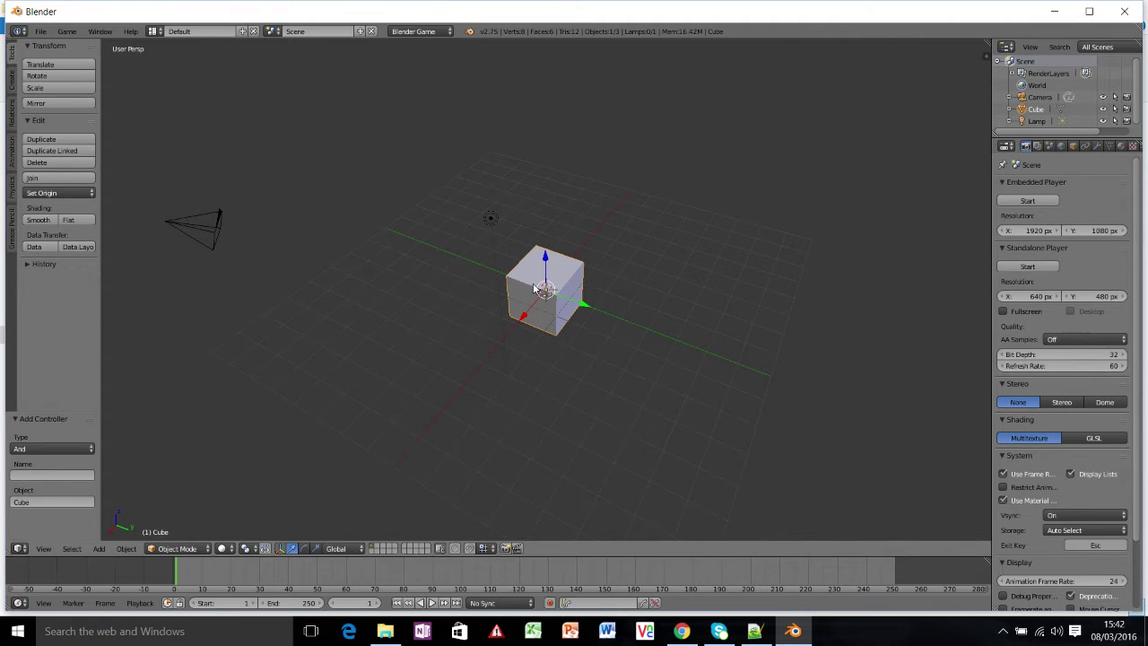
{"action": "right_click", "coordinate": [491, 220]}
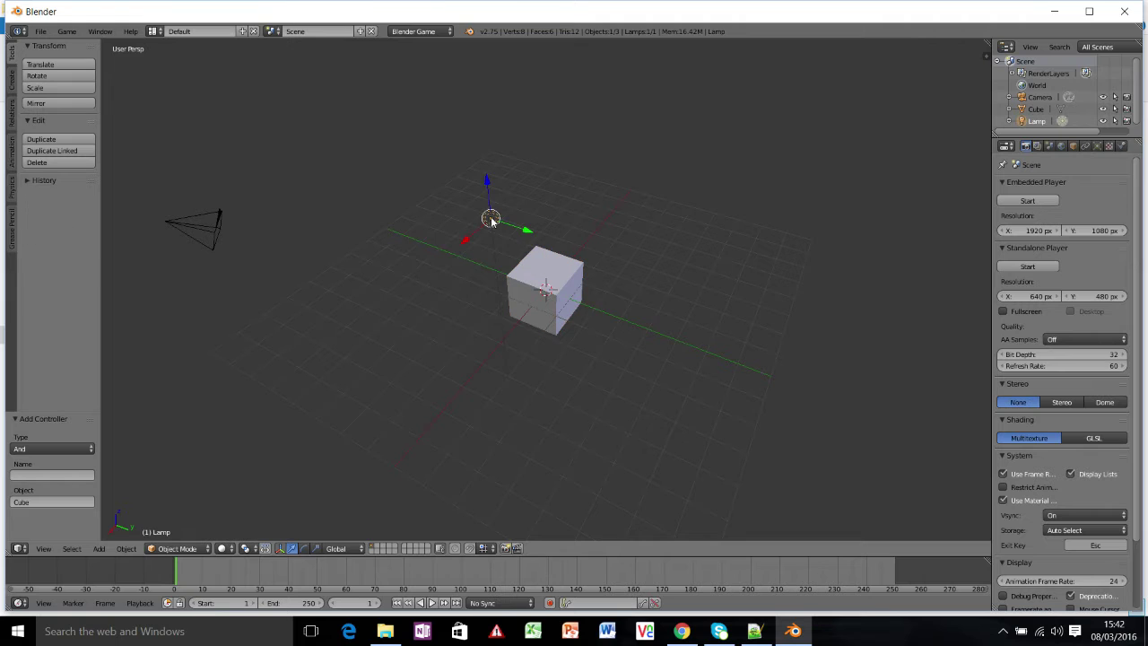
{"action": "right_click", "coordinate": [547, 282]}
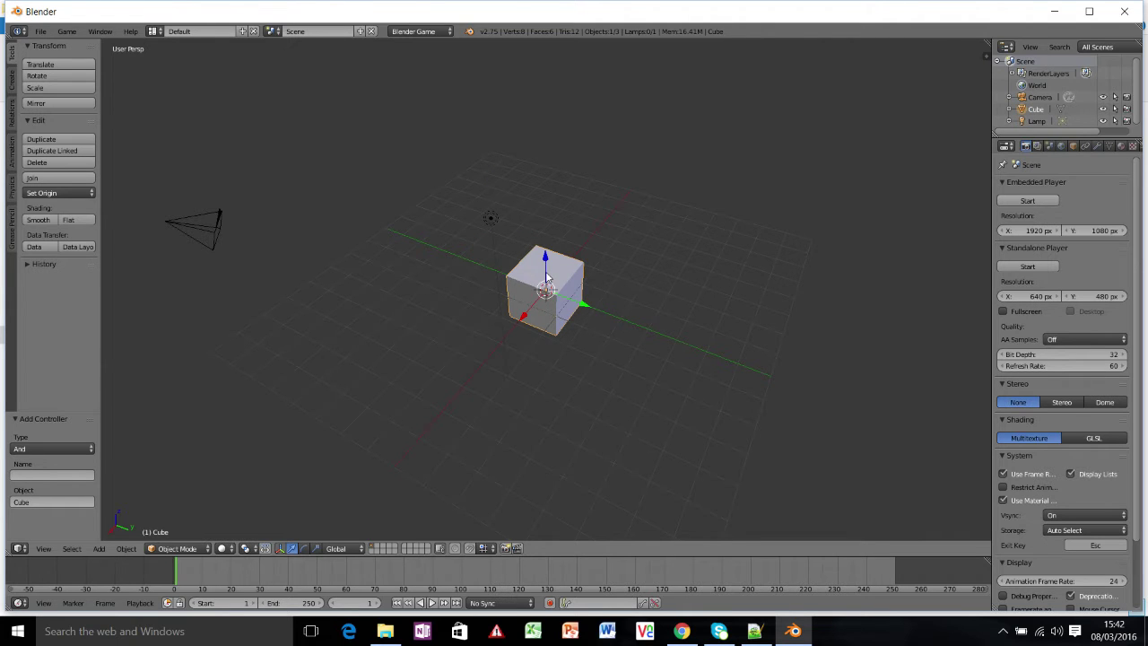
{"action": "scroll", "coordinate": [547, 282], "scroll_direction": "up", "scroll_amount": 5}
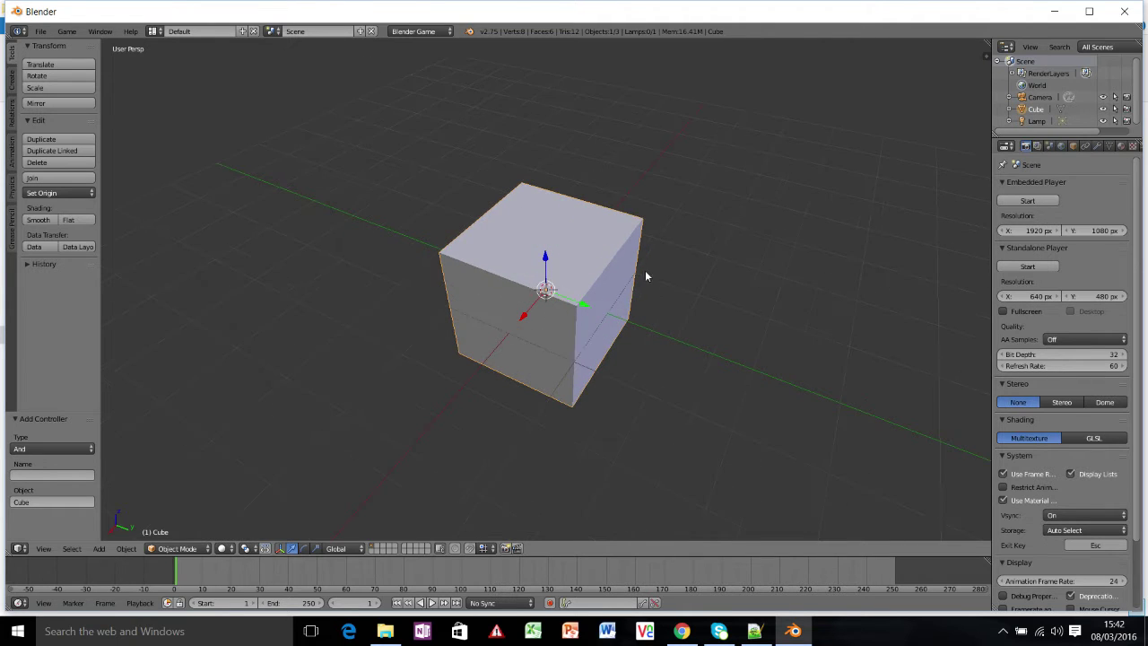
Add a Subdivision Surface modifier to the cube and set its View subdivisions to 2.
{"action": "left_click", "coordinate": [1097, 147]}
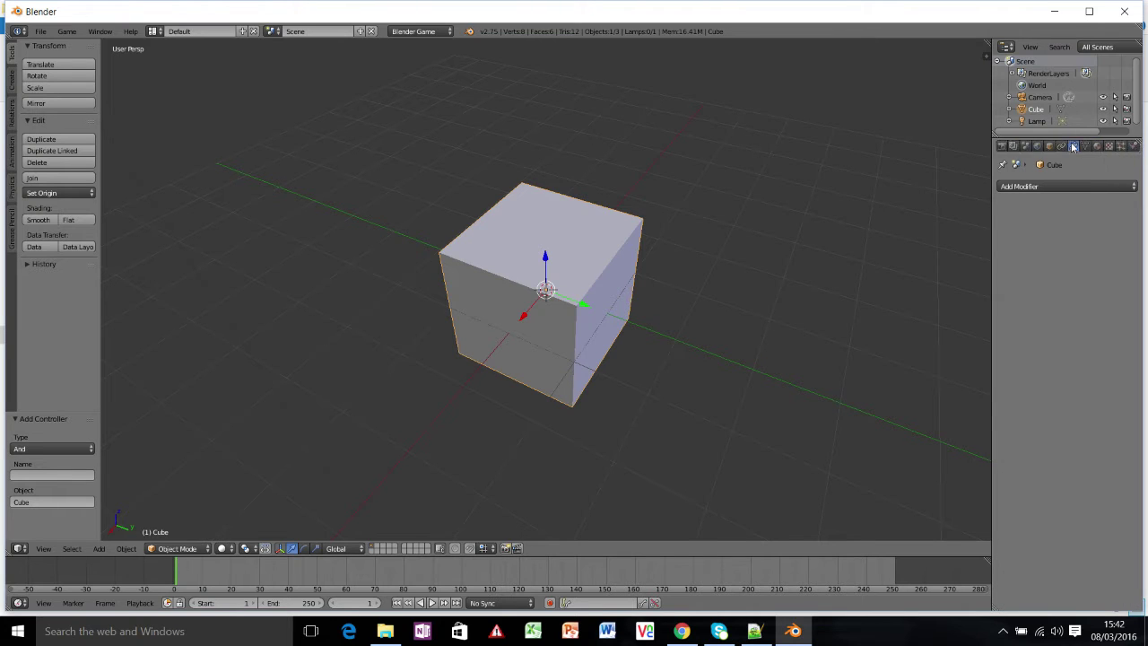
{"action": "scroll", "coordinate": [1076, 149], "scroll_direction": "down", "scroll_amount": 5}
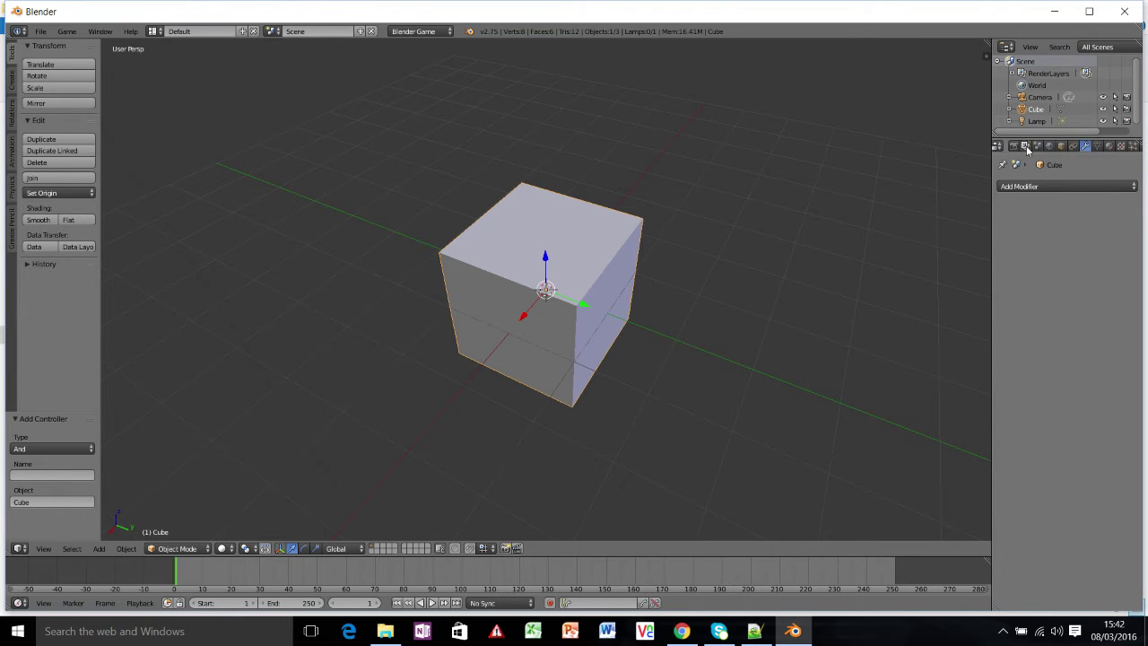
{"action": "scroll", "coordinate": [1040, 151], "scroll_direction": "up", "scroll_amount": 5}
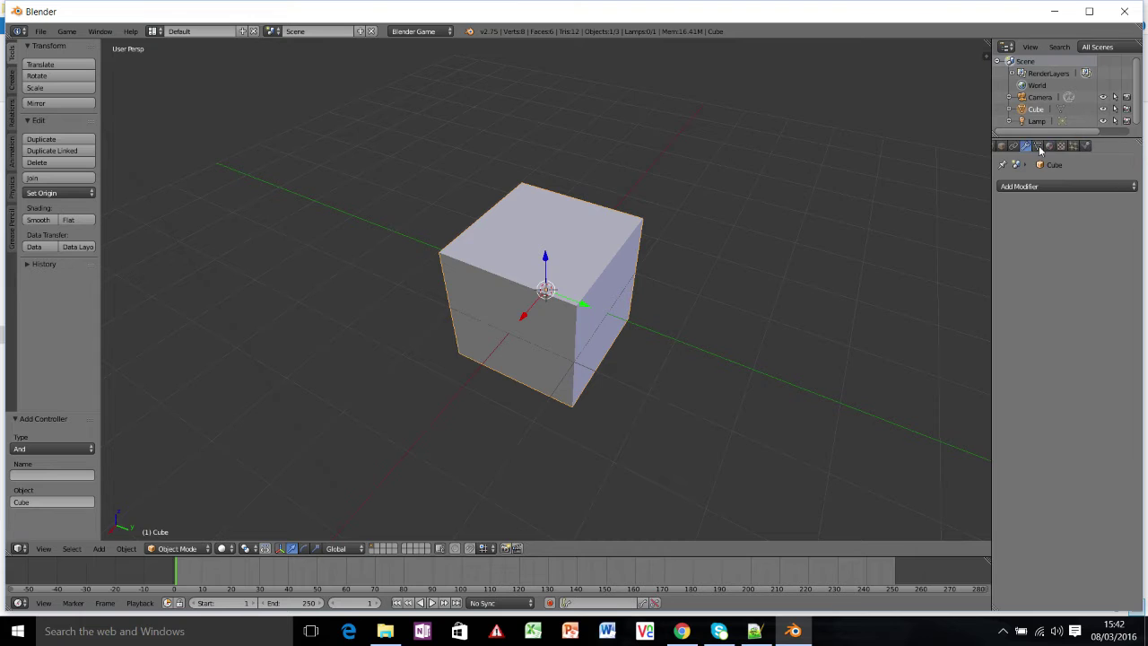
{"action": "scroll", "coordinate": [1049, 148], "scroll_direction": "down", "scroll_amount": 2}
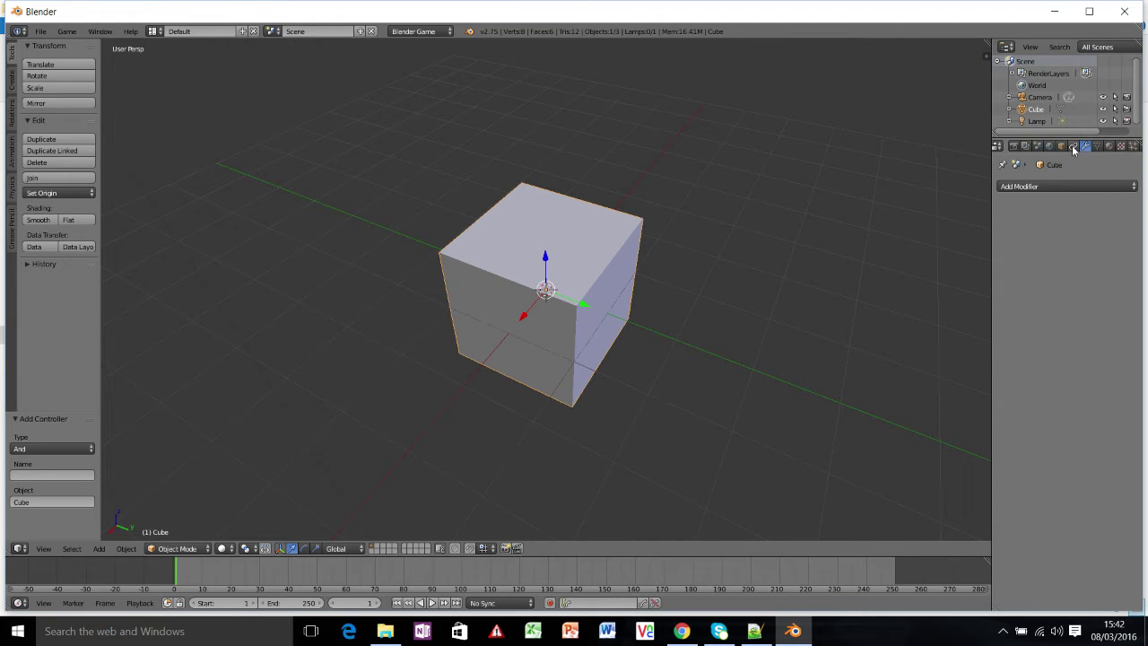
{"action": "left_click", "coordinate": [1026, 187]}
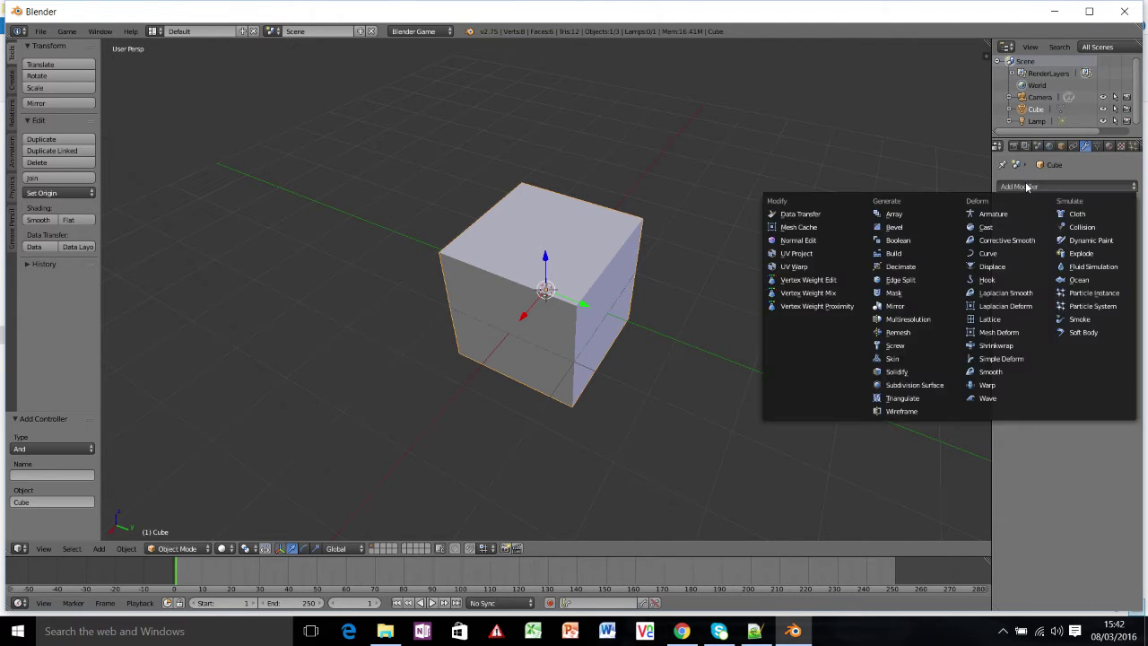
{"action": "left_click", "coordinate": [919, 386]}
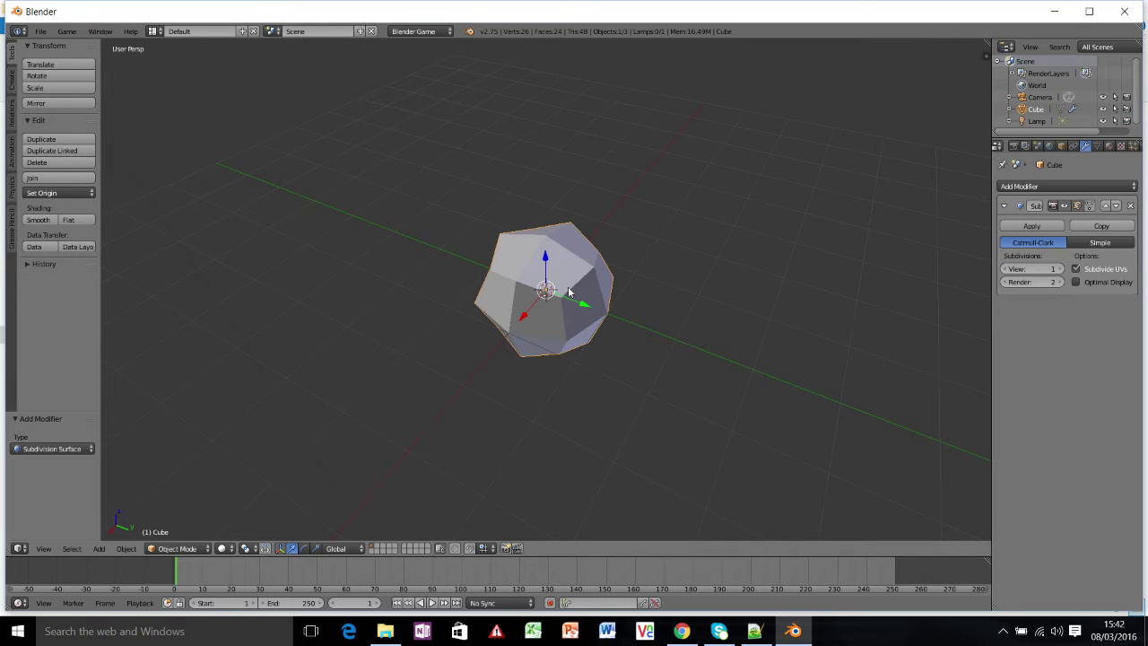
{"action": "left_click", "coordinate": [1059, 270]}
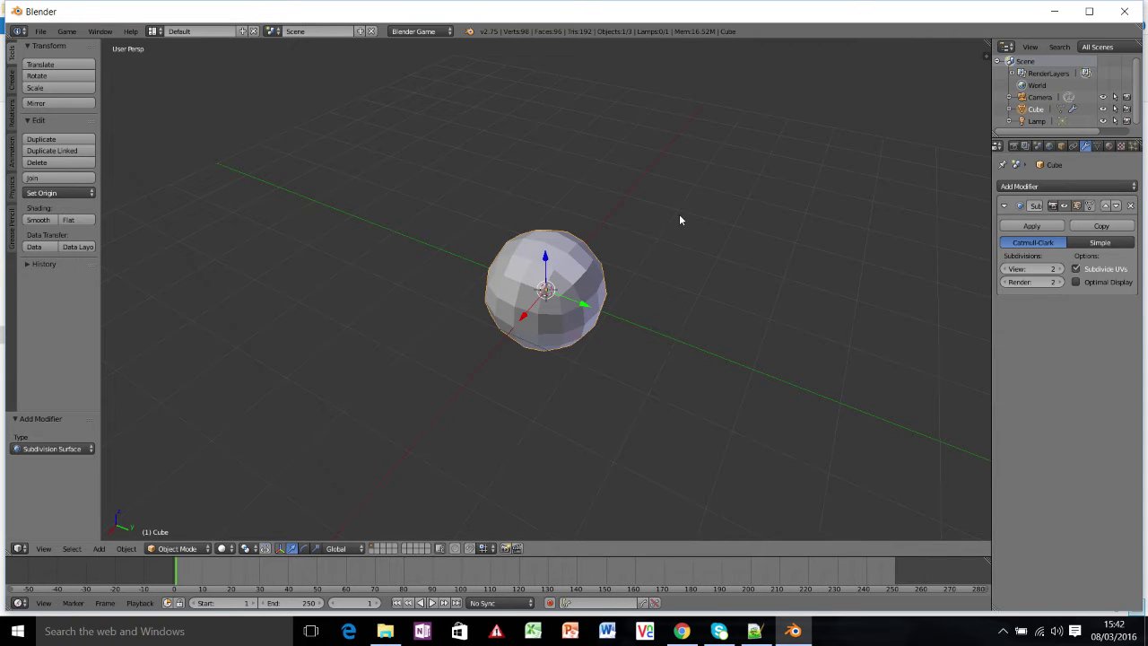
Apply smooth shading to the subdivided cube, and hide and restore the tool shelf.
{"action": "left_click", "coordinate": [40, 221]}
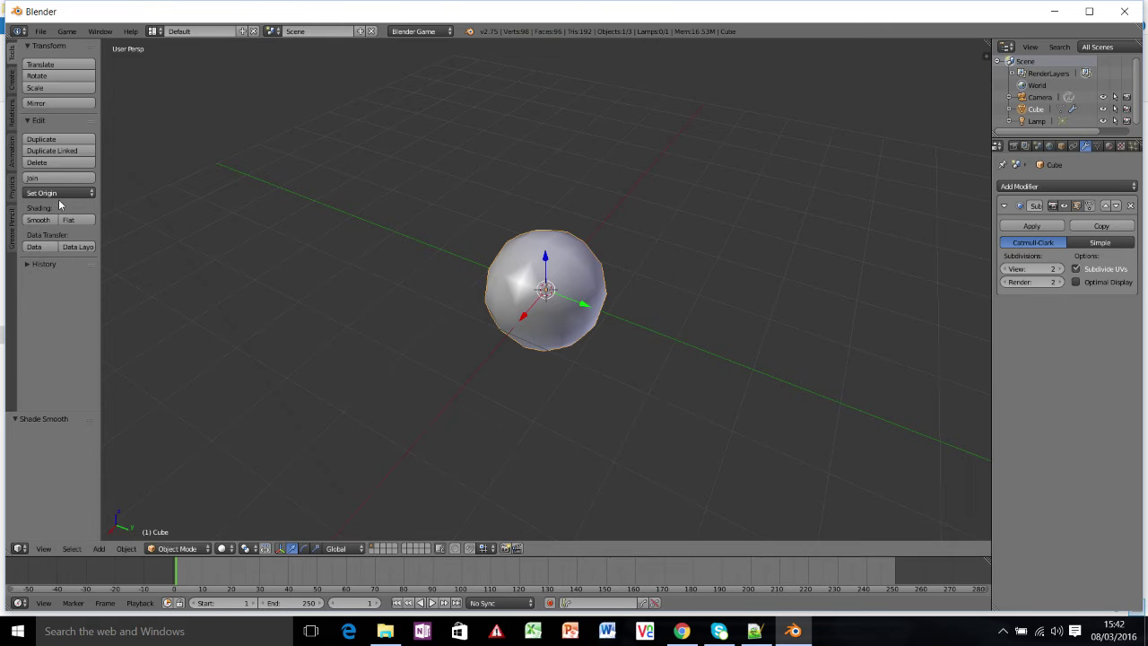
{"action": "key", "text": "t"}
{"action": "key", "text": "t"}
{"action": "key", "text": "t"}
{"action": "key", "text": "t"}
{"action": "key", "text": "t"}
{"action": "key", "text": "t"}
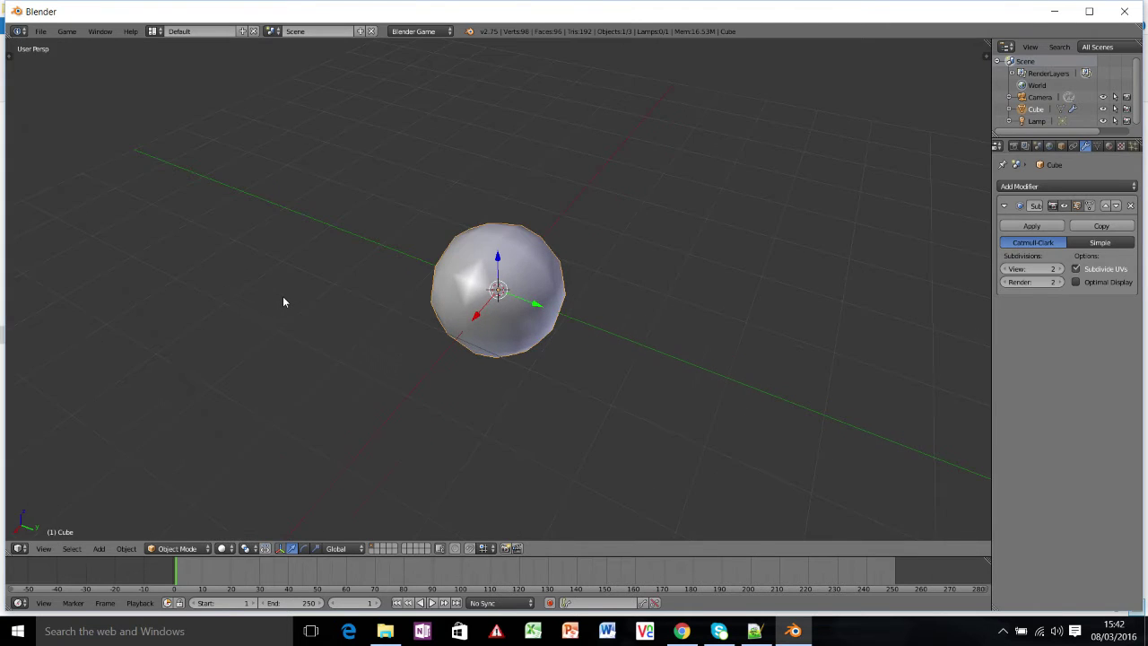
{"action": "key", "text": "t"}
{"action": "key", "text": "t"}
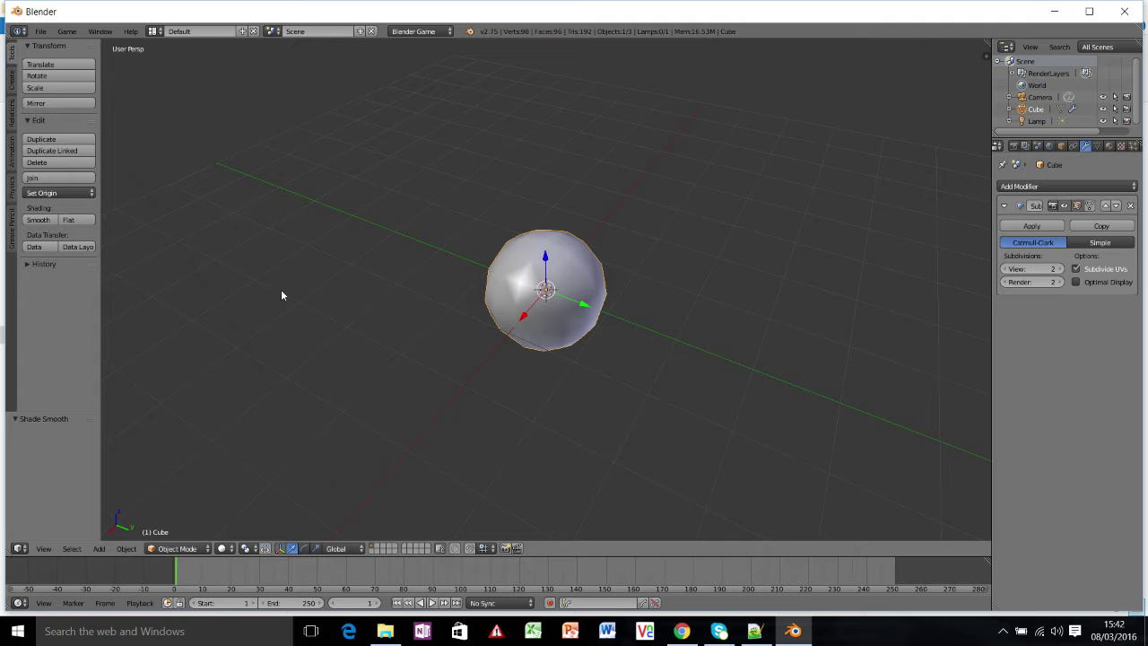
Switch the cube from Object Mode to Edit Mode.
{"action": "middle_click_drag", "start_coordinate": [549, 319], "coordinate": [586, 299]}
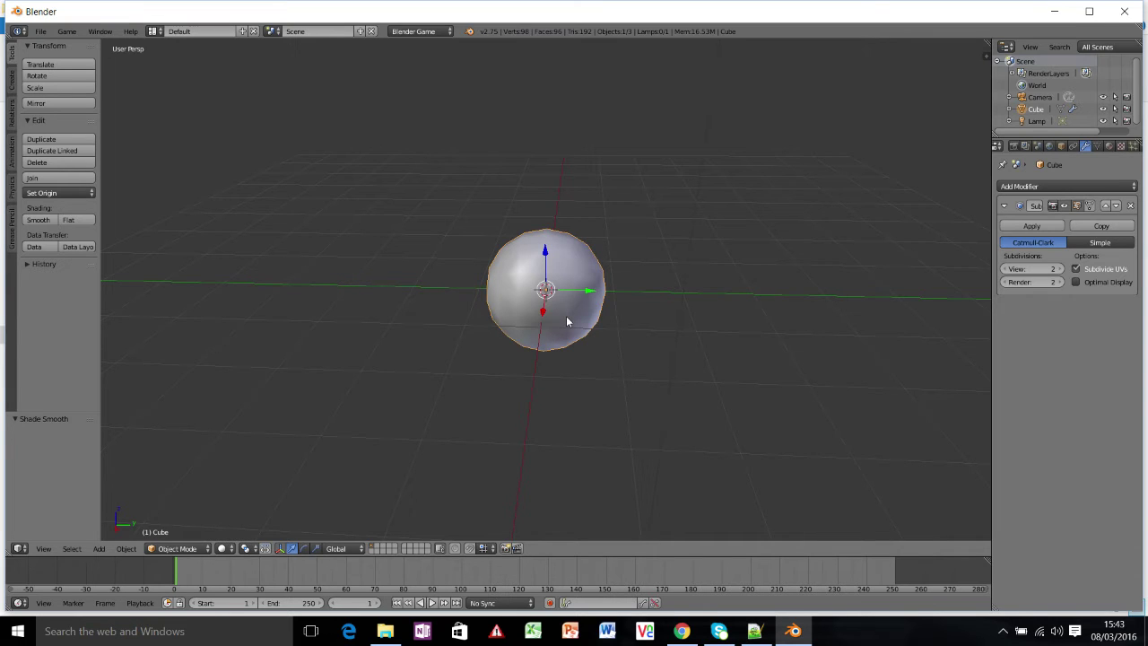
{"action": "key", "text": "Tab"}
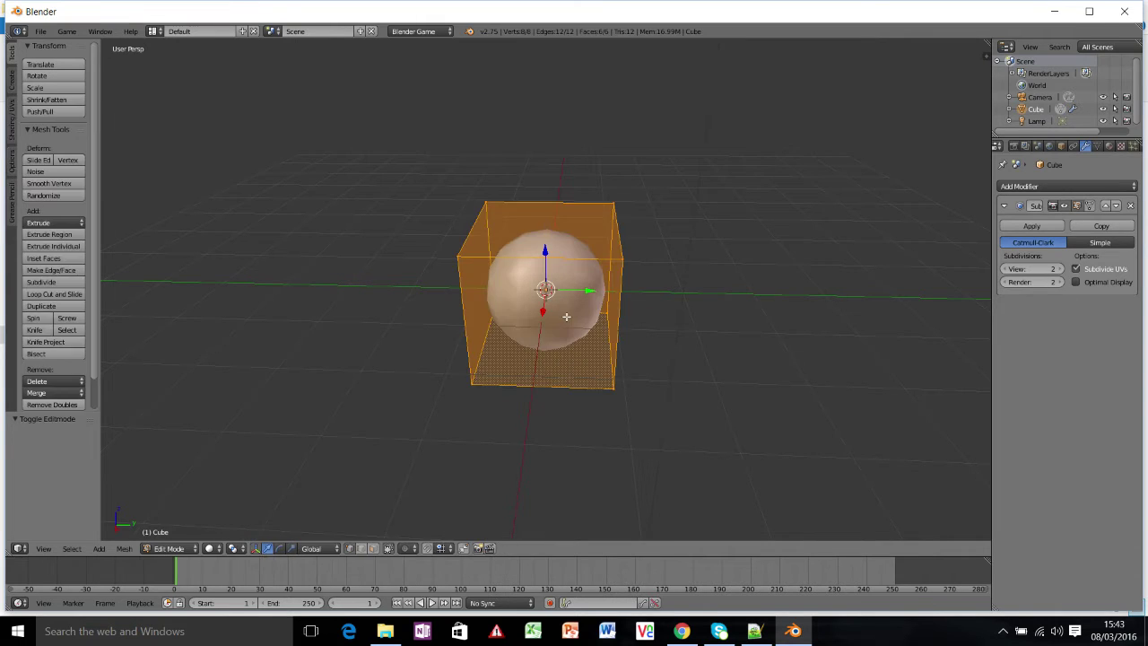
{"action": "left_click", "coordinate": [177, 548]}
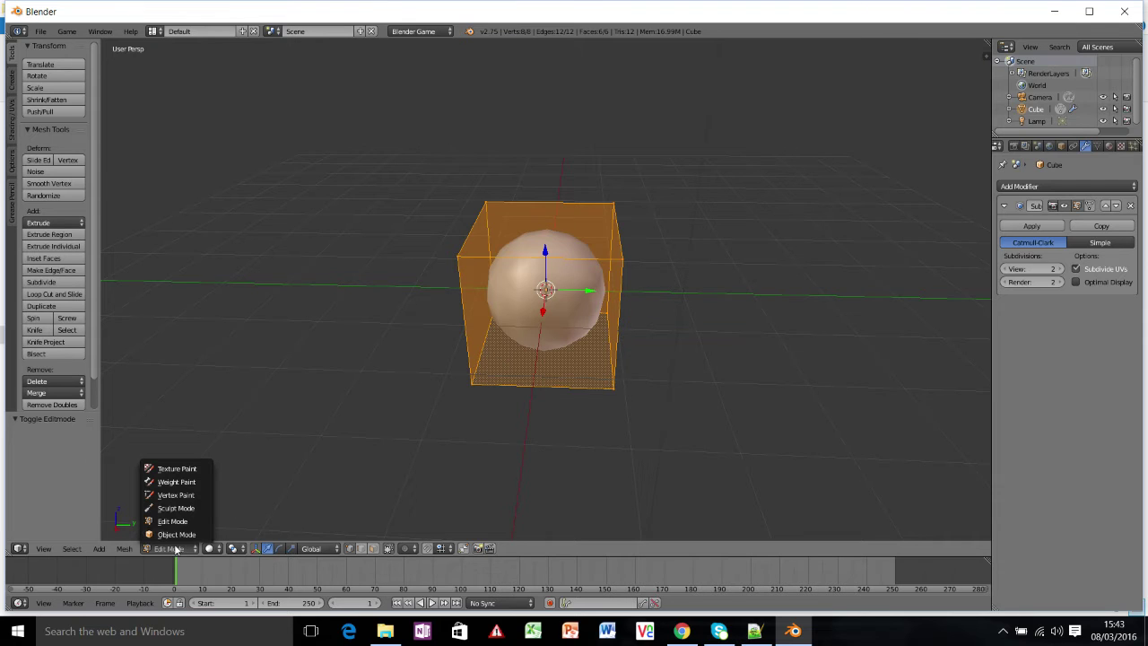
{"action": "key", "text": "Tab"}
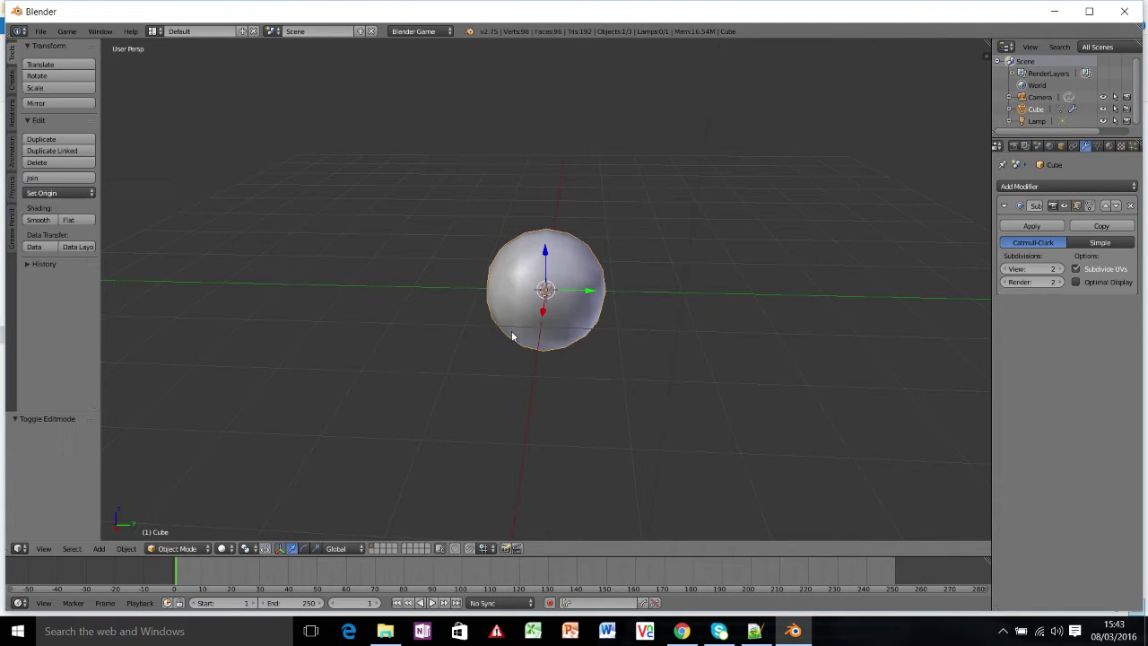
{"action": "key", "text": "Tab"}
{"action": "key", "text": "Tab"}
{"action": "key", "text": "Tab"}
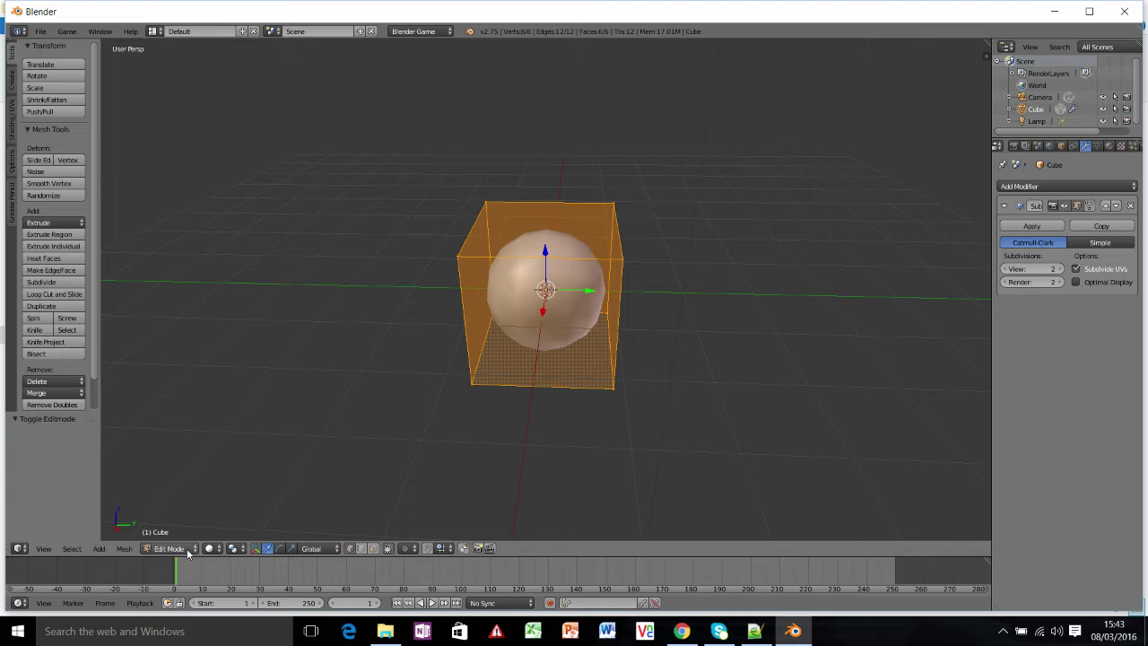
Add a single horizontal loop cut around the cube's sides, slid slightly above mid-height, and inspect the rounded shape.
{"action": "middle_click_drag", "start_coordinate": [477, 309], "coordinate": [568, 292]}
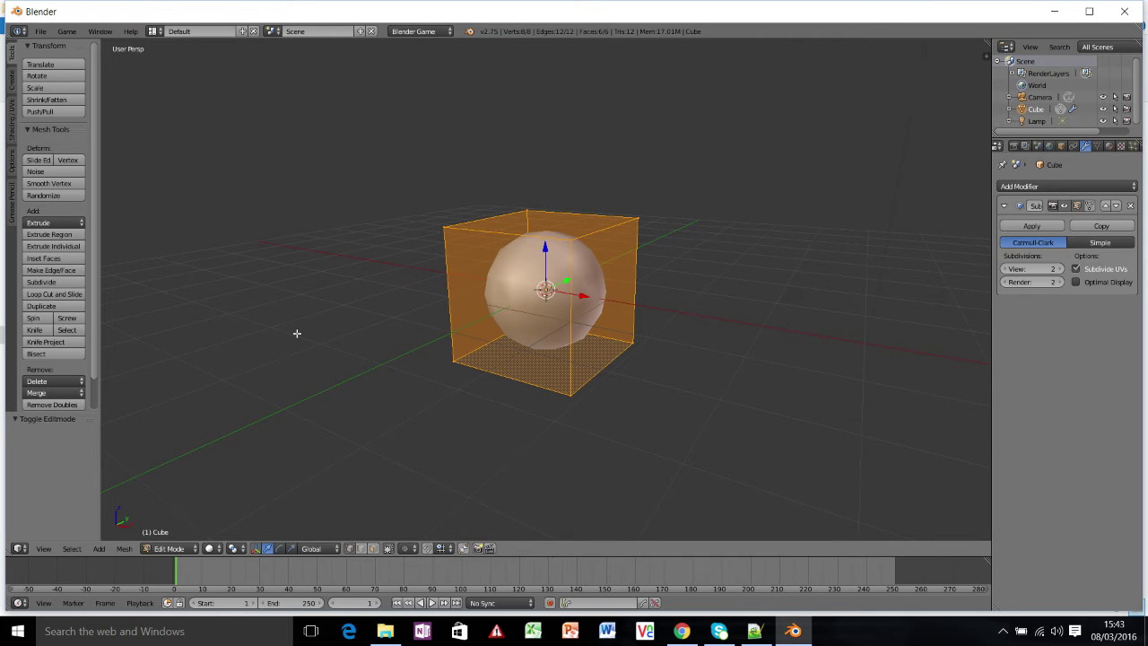
{"action": "key", "text": "ctrl+r"}
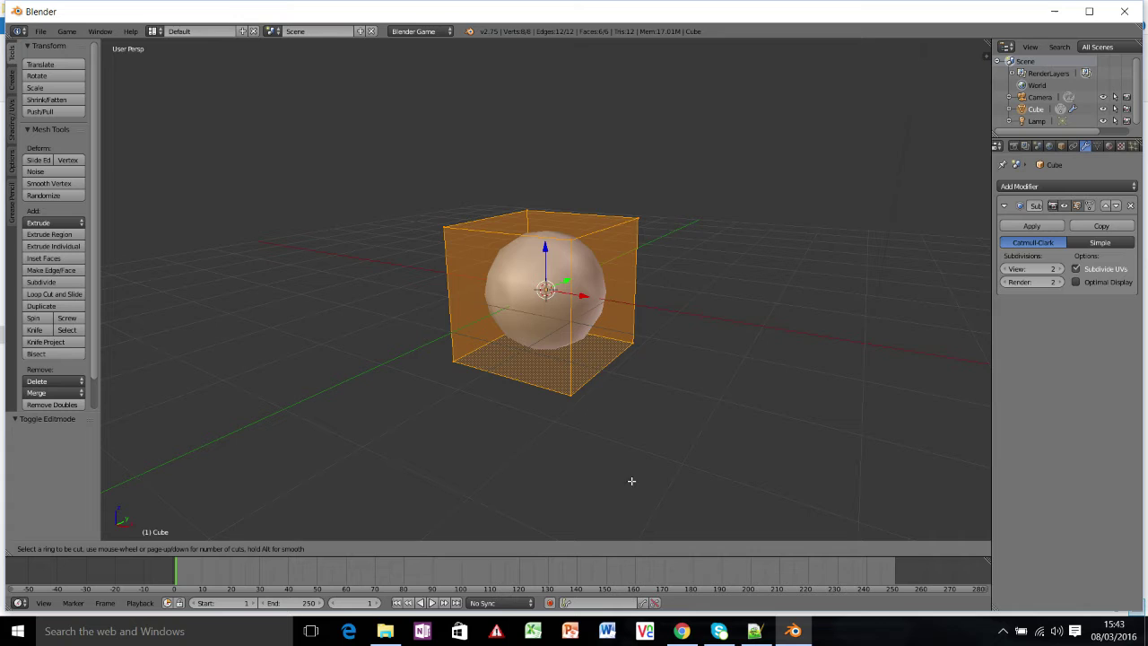
{"action": "left_click", "coordinate": [572, 319]}
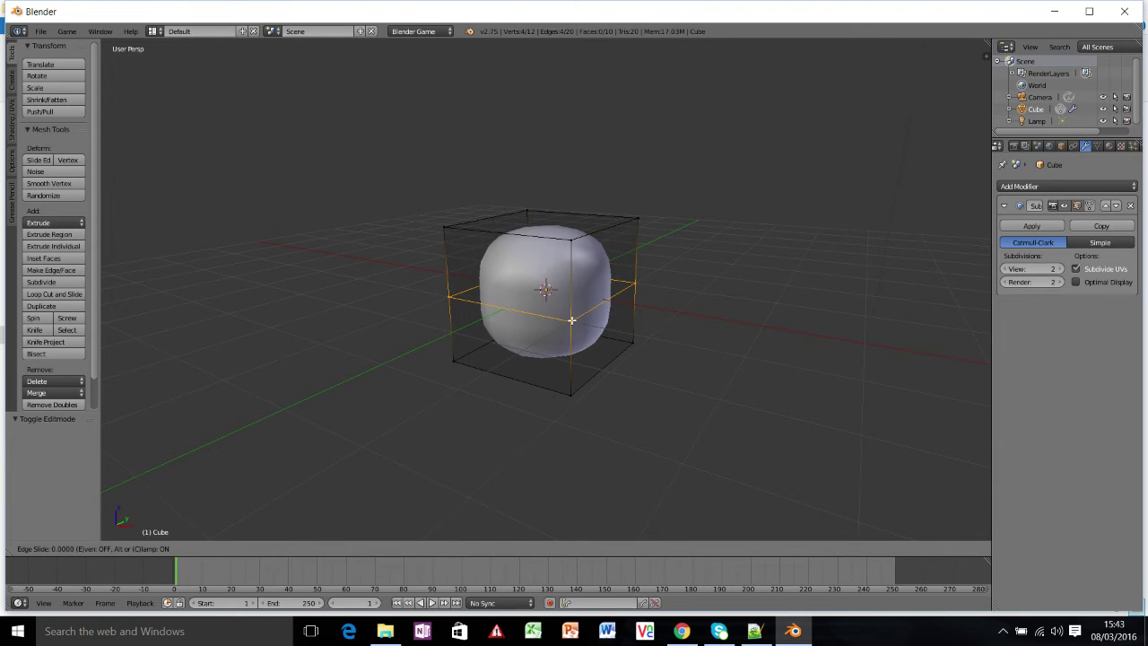
{"action": "left_click", "coordinate": [585, 352]}
{"action": "middle_click_drag", "start_coordinate": [587, 353], "coordinate": [662, 311]}
{"action": "middle_click_drag", "start_coordinate": [537, 324], "coordinate": [476, 305]}
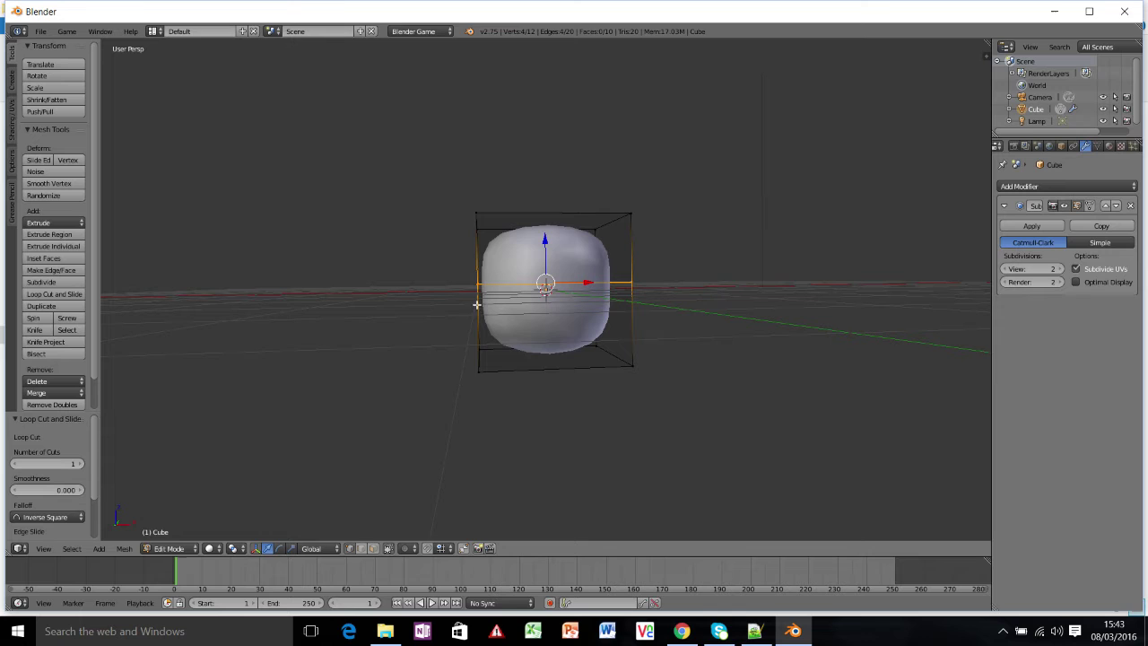
{"action": "middle_click_drag", "start_coordinate": [582, 357], "coordinate": [560, 336]}
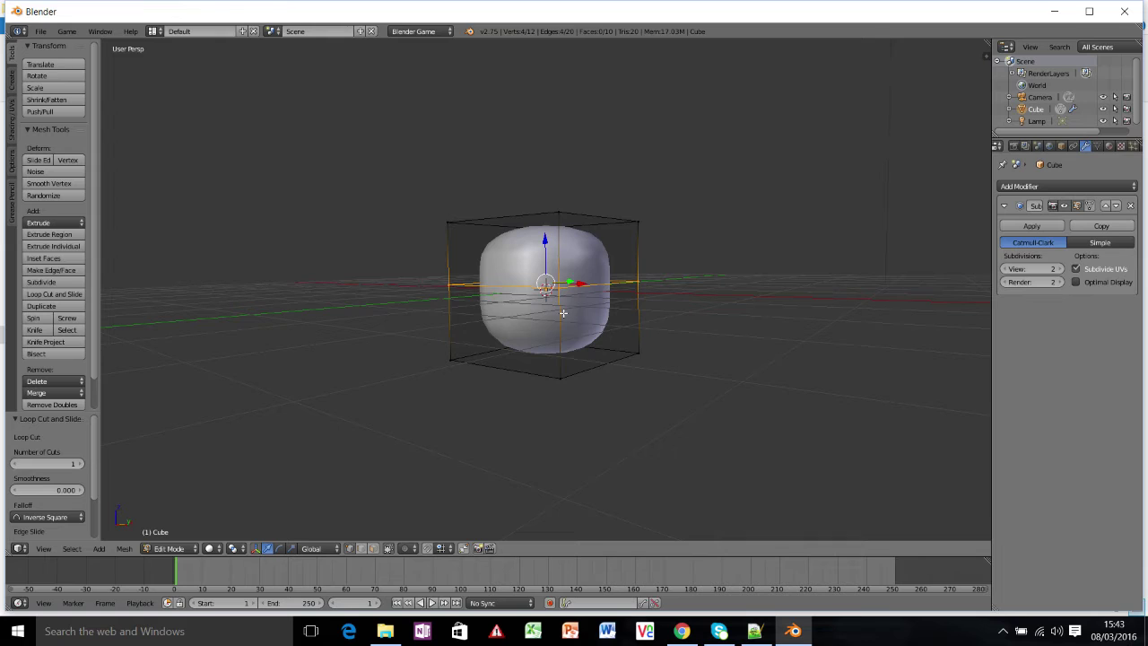
Switch the mesh selection mode to Face.
{"action": "key", "text": "ctrl+Tab"}
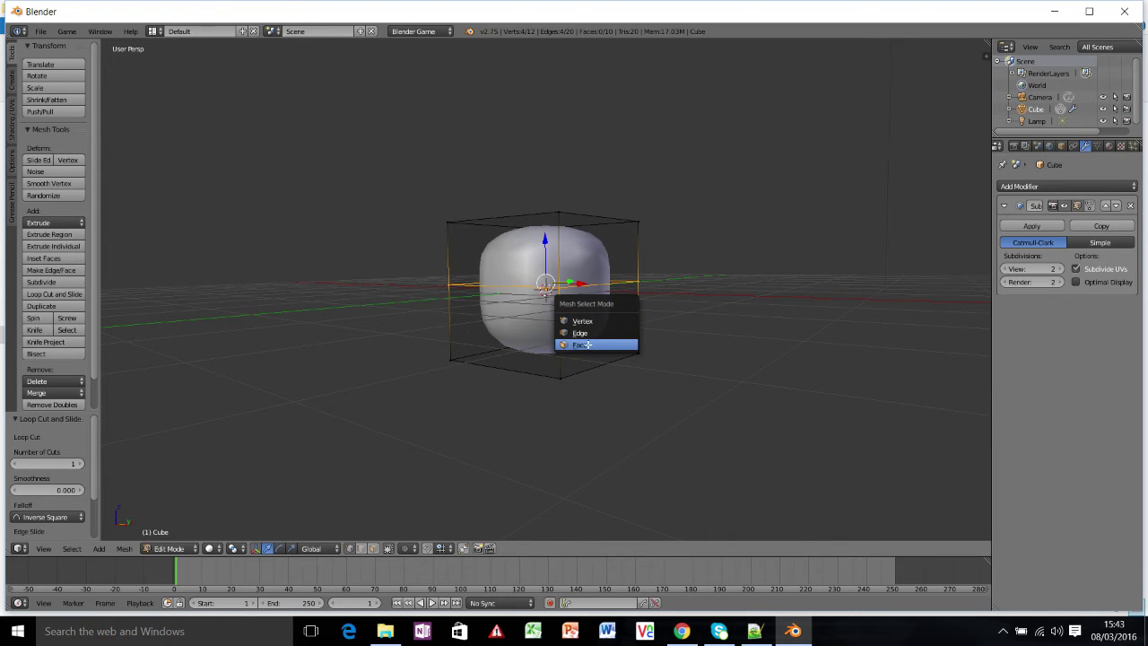
{"action": "left_click", "coordinate": [588, 345]}
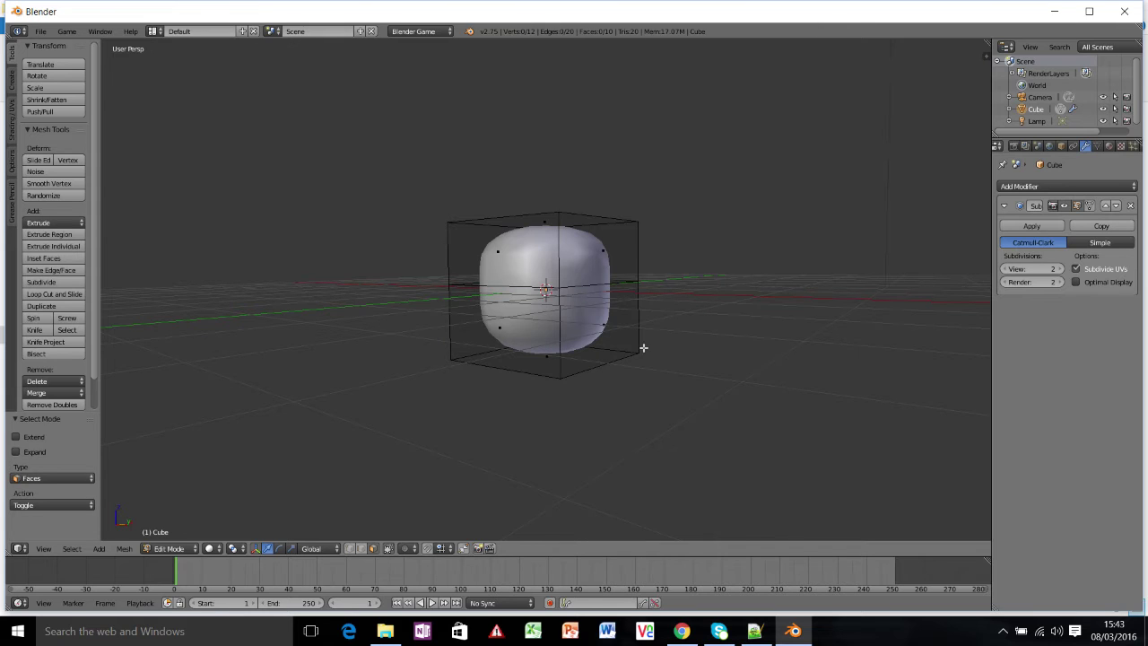
{"action": "middle_click_drag", "start_coordinate": [643, 347], "coordinate": [518, 266]}
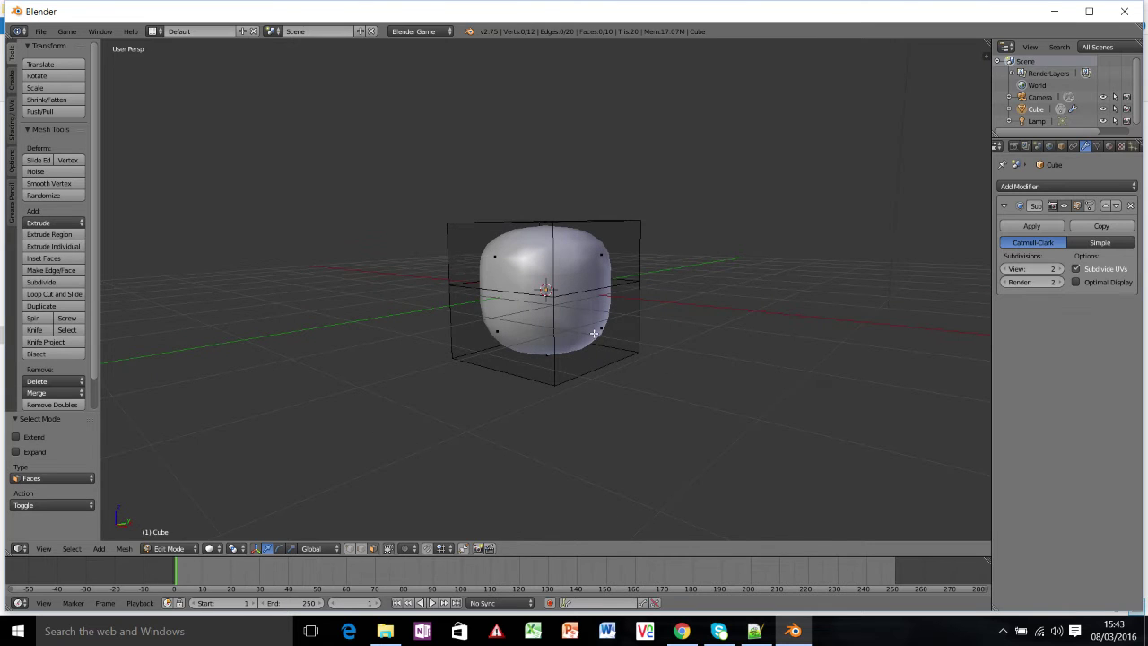
Extrude the lower face on the cube's positive X side outward by about 0.97 units.
{"action": "right_click", "coordinate": [507, 257]}
{"action": "right_click", "coordinate": [507, 316]}
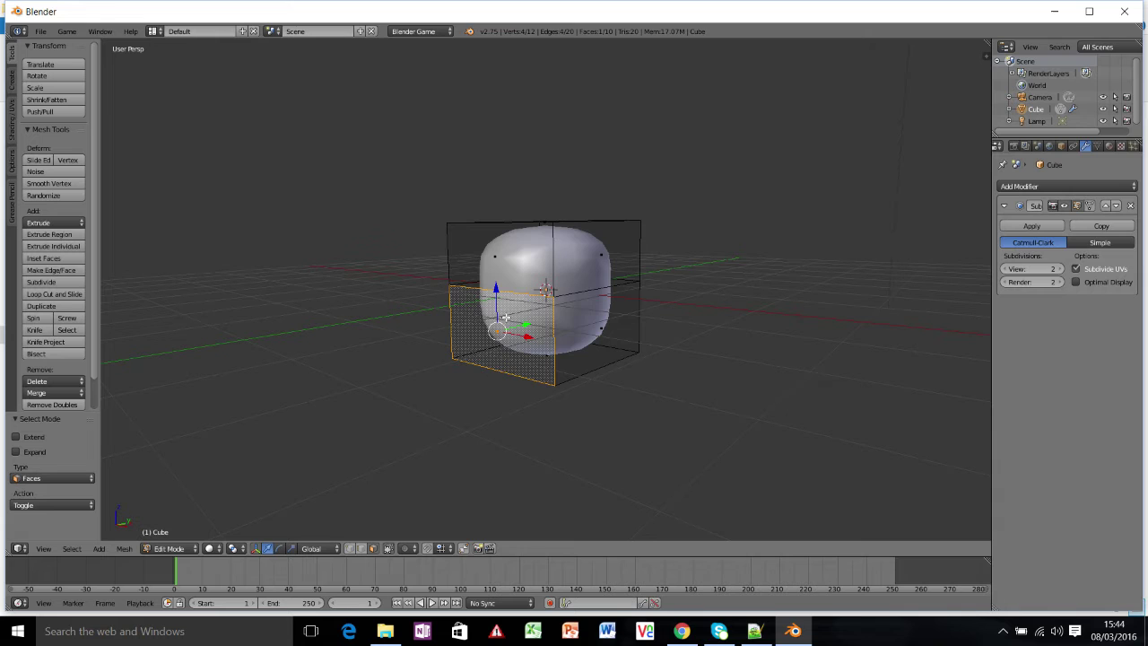
{"action": "right_click", "coordinate": [598, 329]}
{"action": "right_click", "coordinate": [603, 267]}
{"action": "right_click", "coordinate": [494, 263]}
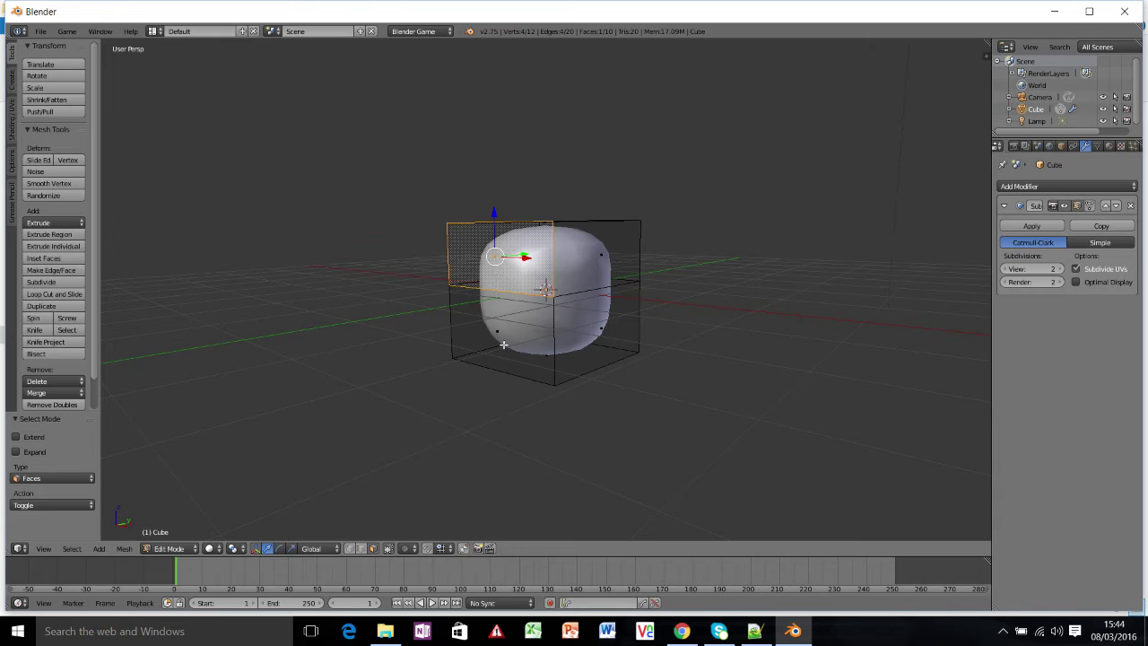
{"action": "right_click", "coordinate": [504, 345]}
{"action": "right_click", "coordinate": [591, 332]}
{"action": "right_click", "coordinate": [601, 260]}
{"action": "right_click", "coordinate": [601, 326]}
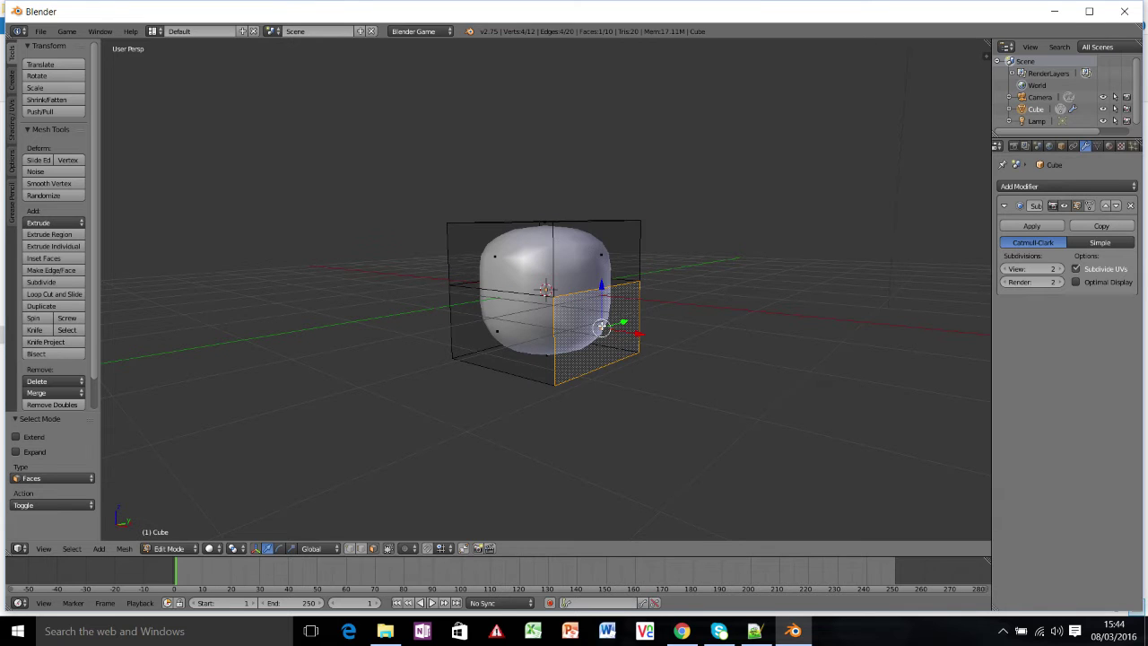
{"action": "middle_click_drag", "start_coordinate": [601, 327], "coordinate": [598, 334]}
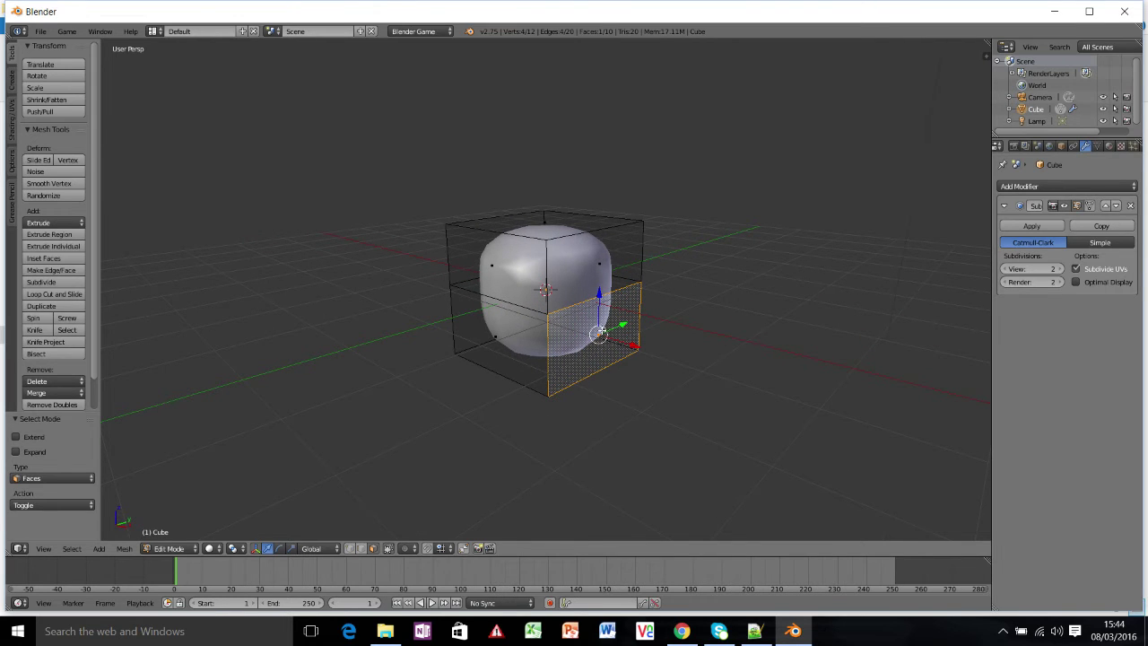
{"action": "key", "text": "e"}
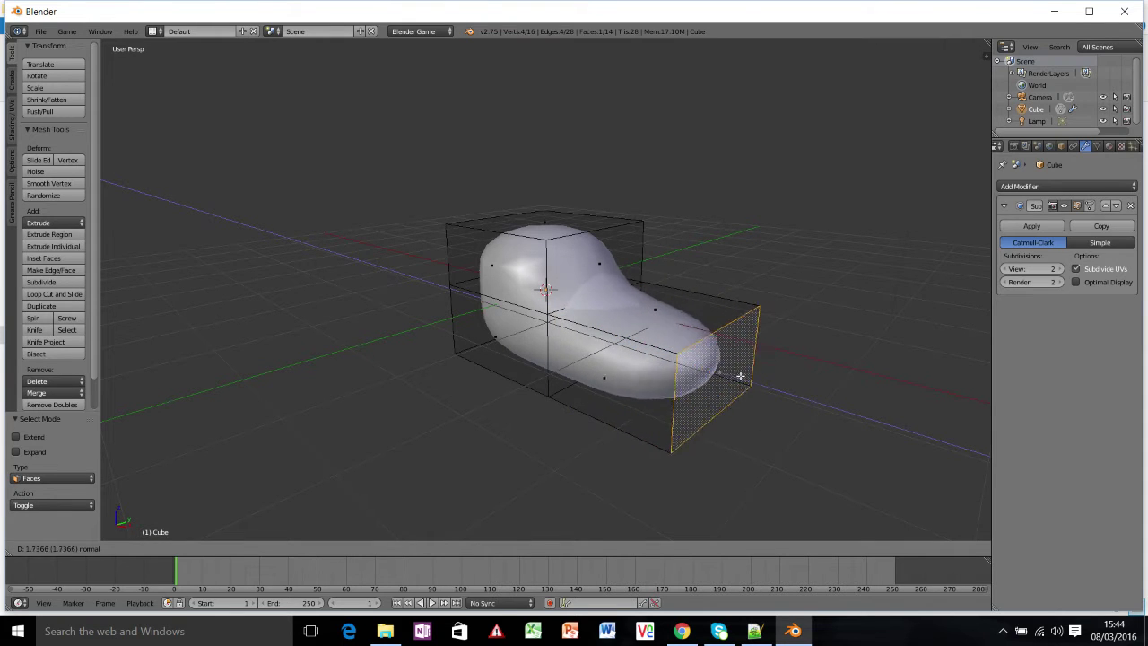
{"action": "left_click", "coordinate": [664, 362]}
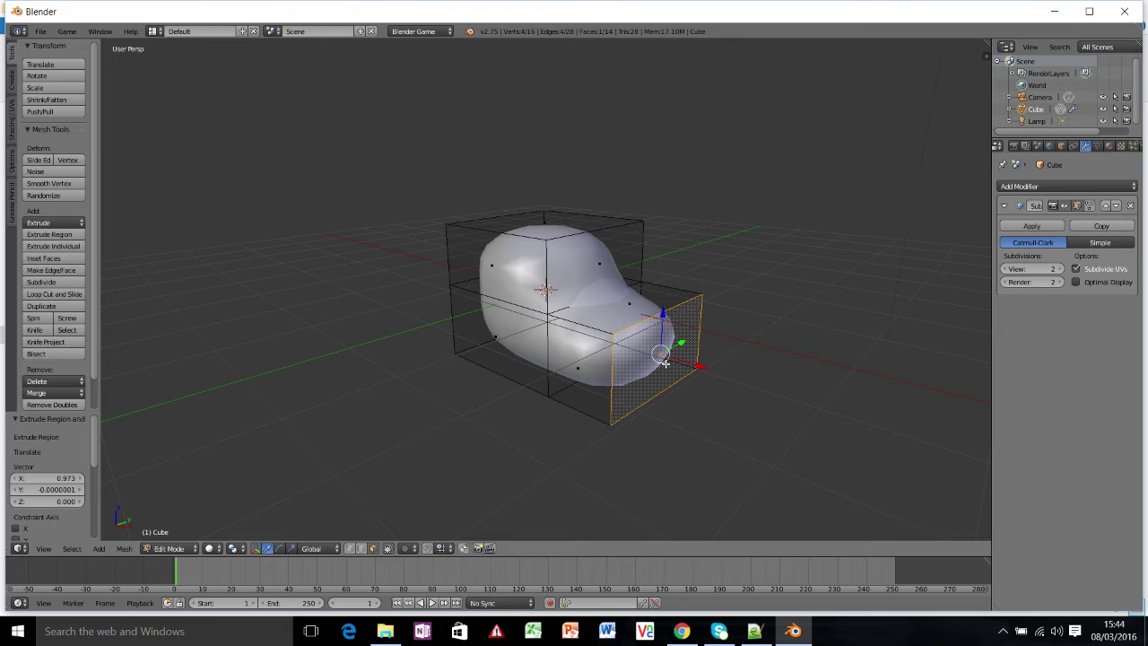
Extrude the lower face on the opposite, negative X side outward by about 0.22 units to form the car's rear.
{"action": "middle_click_drag", "start_coordinate": [434, 335], "coordinate": [561, 343]}
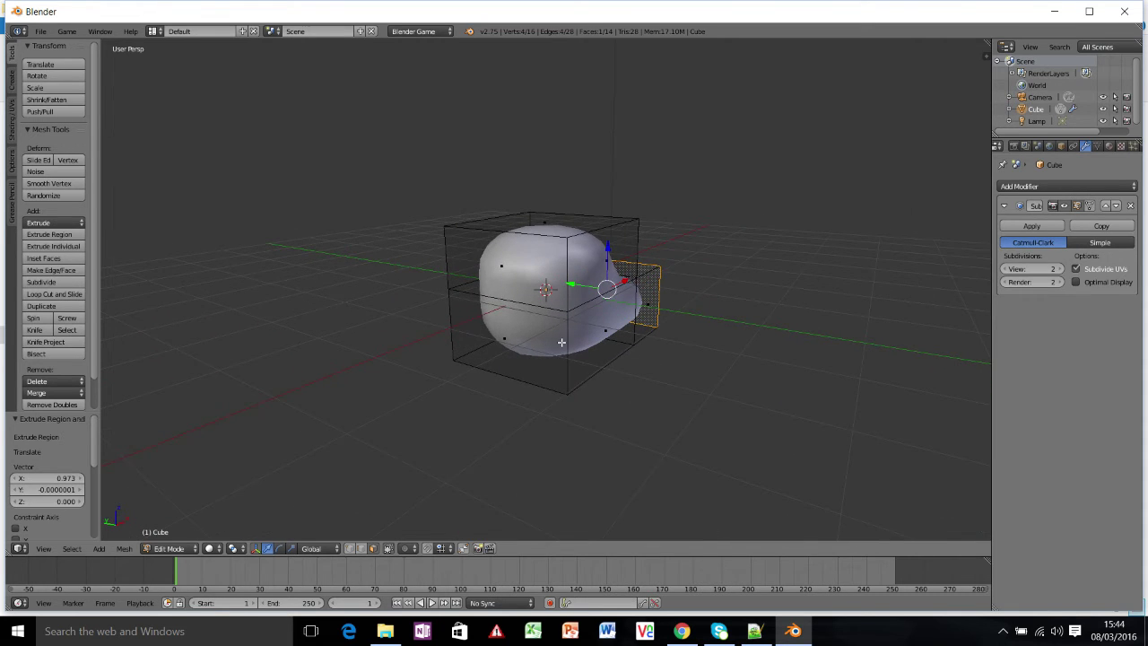
{"action": "right_click", "coordinate": [507, 340]}
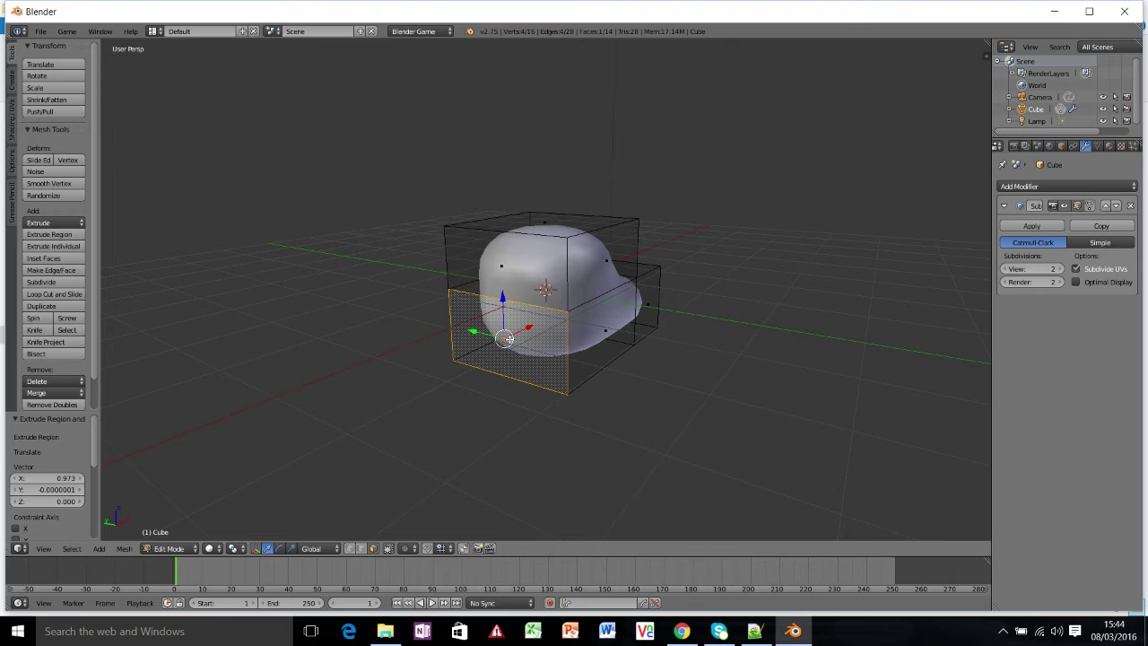
{"action": "key", "text": "e"}
{"action": "left_click", "coordinate": [505, 340]}
{"action": "middle_click_drag", "start_coordinate": [505, 340], "coordinate": [462, 343]}
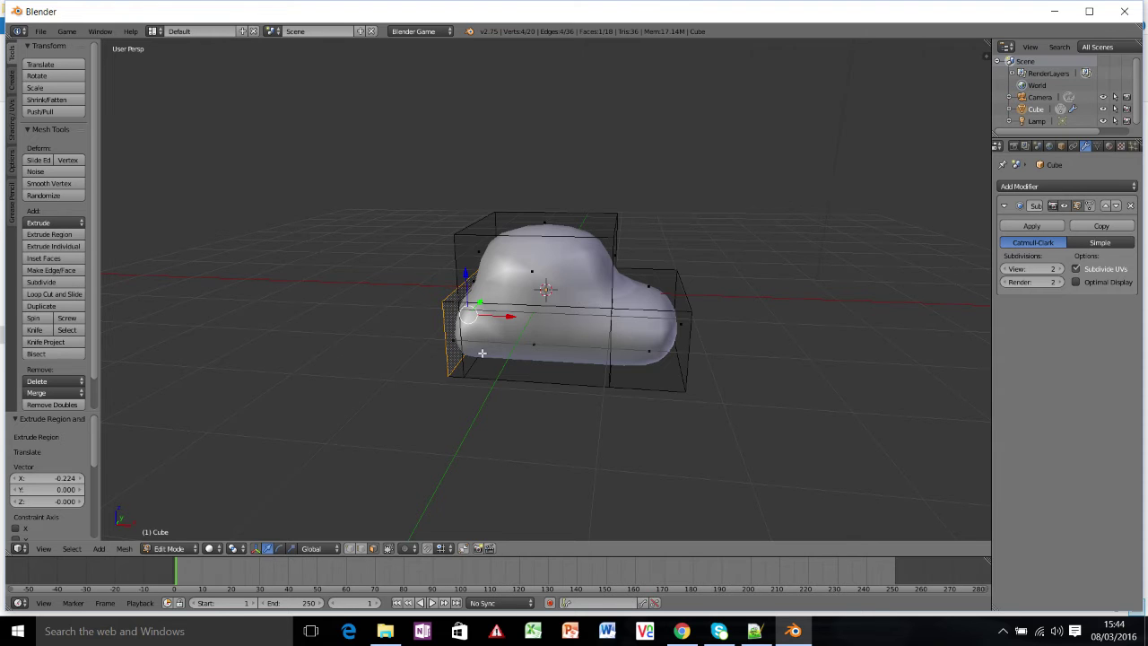
{"action": "mouse_move", "coordinate": [499, 359]}
{"action": "middle_mouse_down"}
{"action": "mouse_move", "coordinate": [423, 379]}
{"action": "mouse_move", "coordinate": [438, 350]}
{"action": "mouse_move", "coordinate": [499, 355]}
{"action": "middle_mouse_up"}
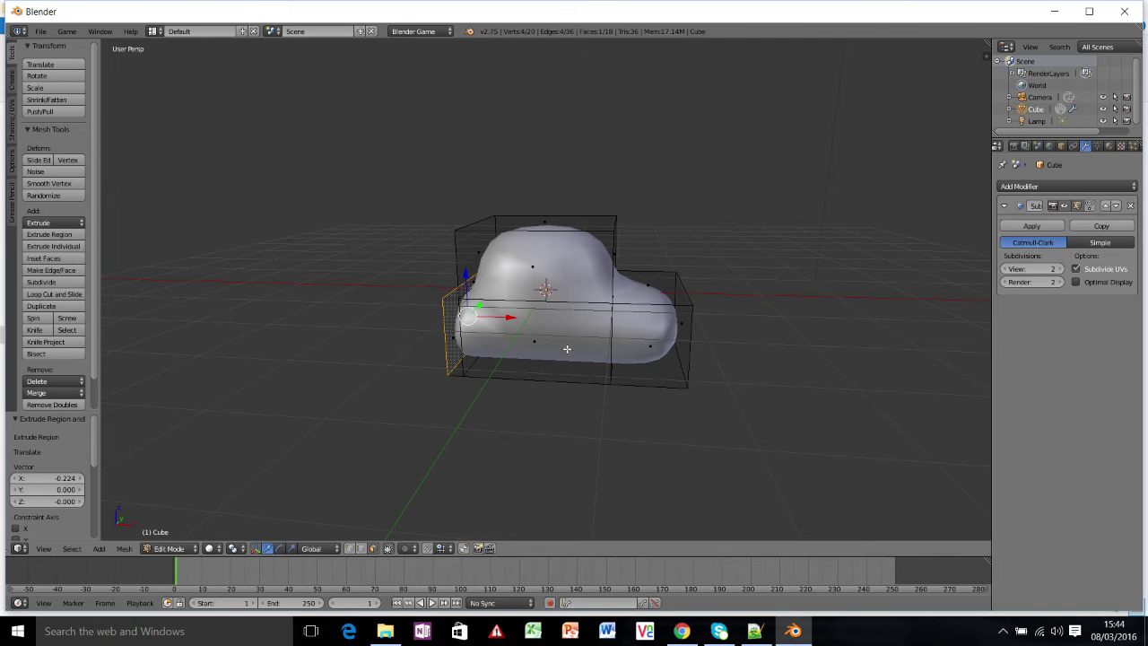
Add a new cube to the car mesh and scale it down to about 0.305.
{"action": "middle_click_drag", "start_coordinate": [549, 351], "coordinate": [530, 357]}
{"action": "key", "text": "shift+a"}
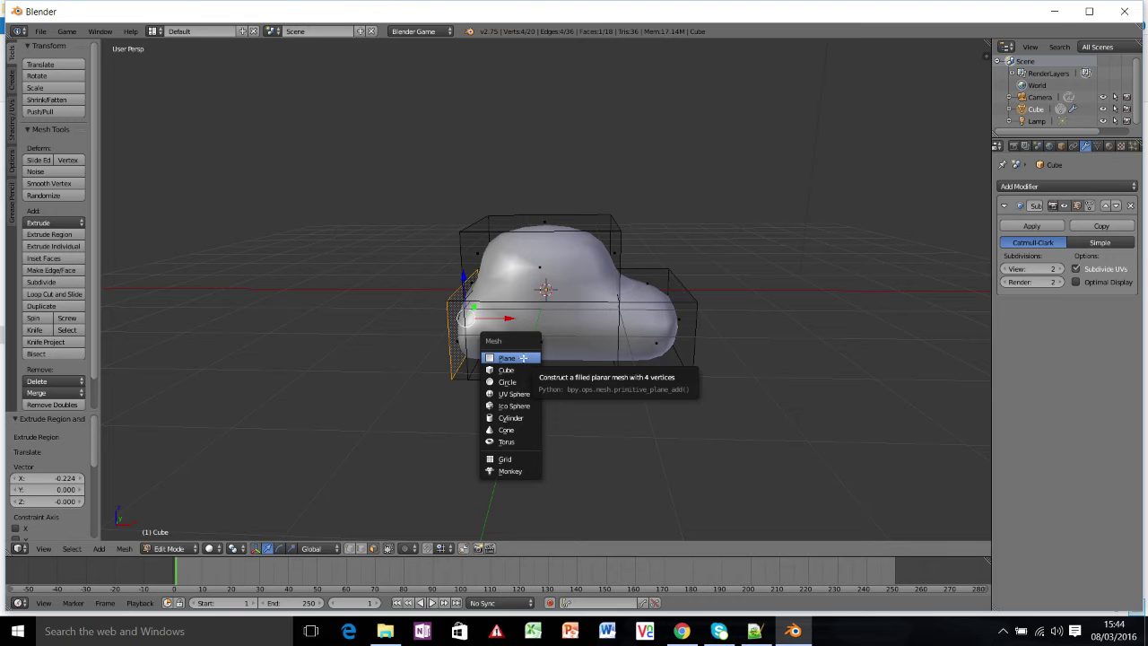
{"action": "left_click", "coordinate": [507, 369]}
{"action": "middle_click_drag", "start_coordinate": [586, 359], "coordinate": [498, 378]}
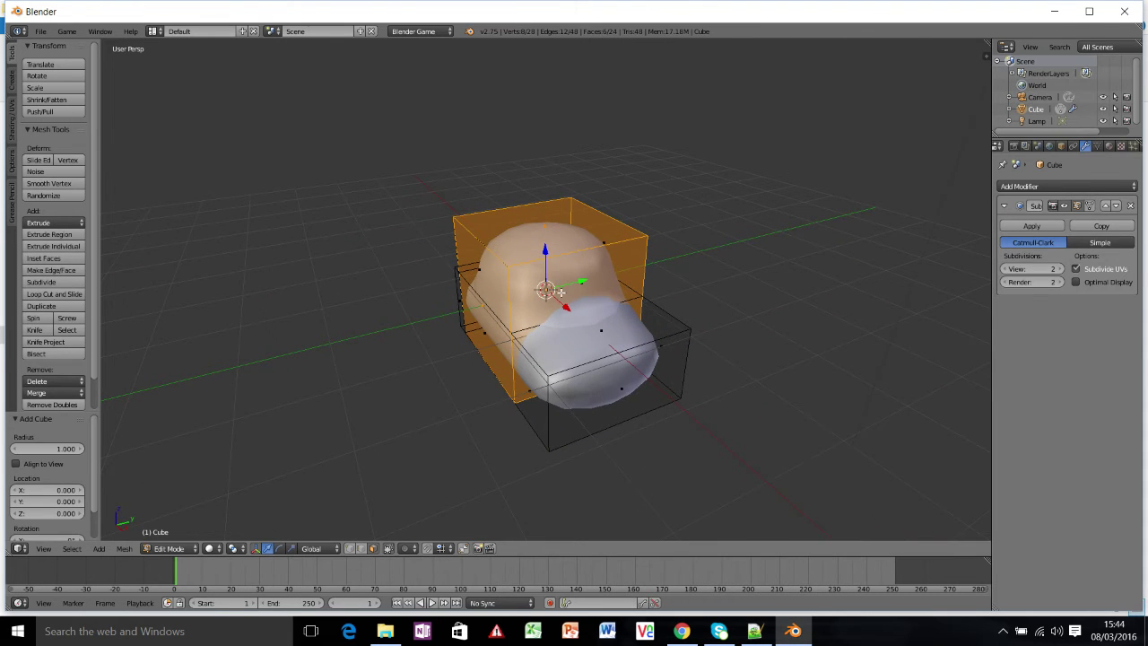
{"action": "key", "text": "s"}
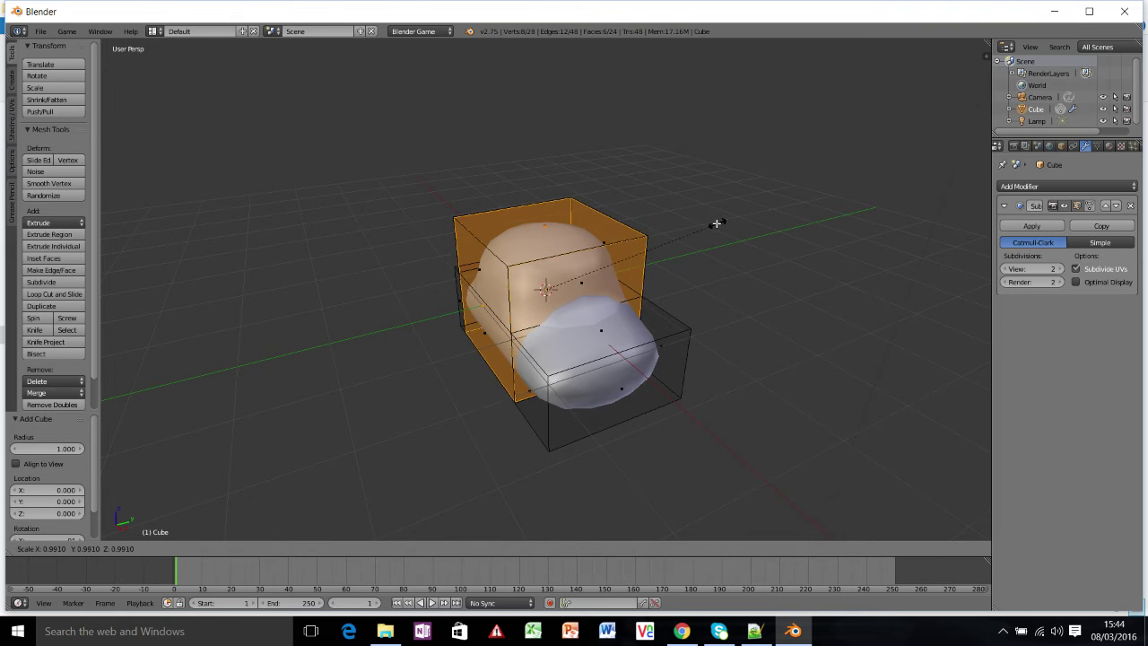
{"action": "left_click", "coordinate": [588, 259]}
{"action": "middle_click_drag", "start_coordinate": [588, 258], "coordinate": [453, 267]}
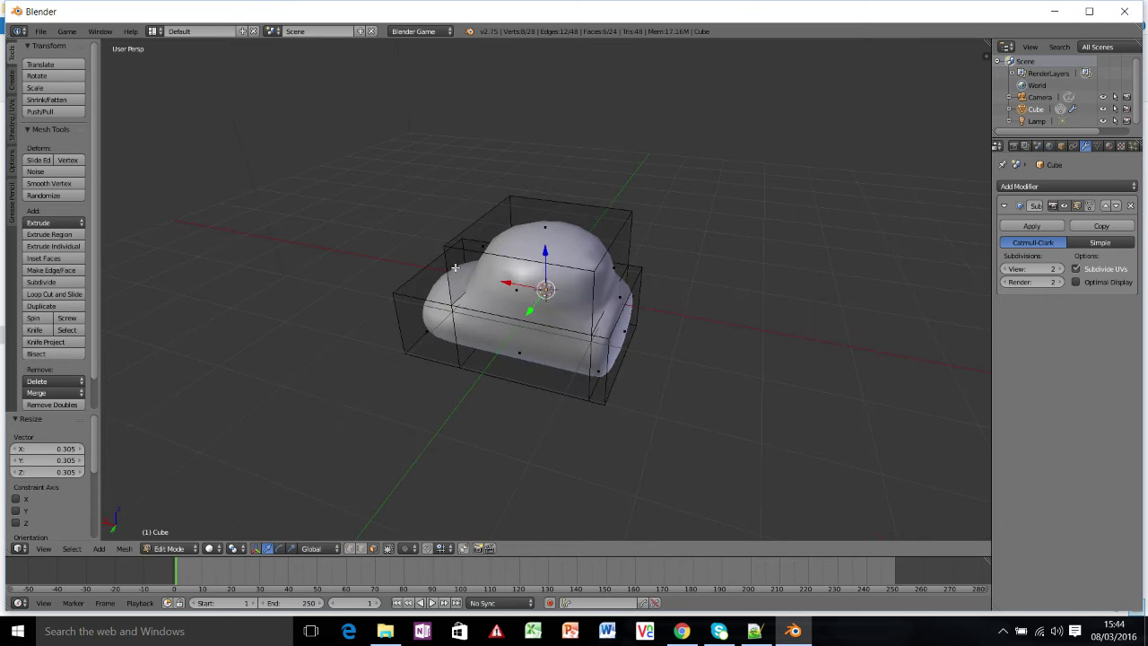
Show the mesh in wireframe and move the small cube along the Y axis to the side of the car body.
{"action": "key", "text": "z"}
{"action": "key", "text": "z"}
{"action": "key", "text": "z"}
{"action": "key", "text": "z"}
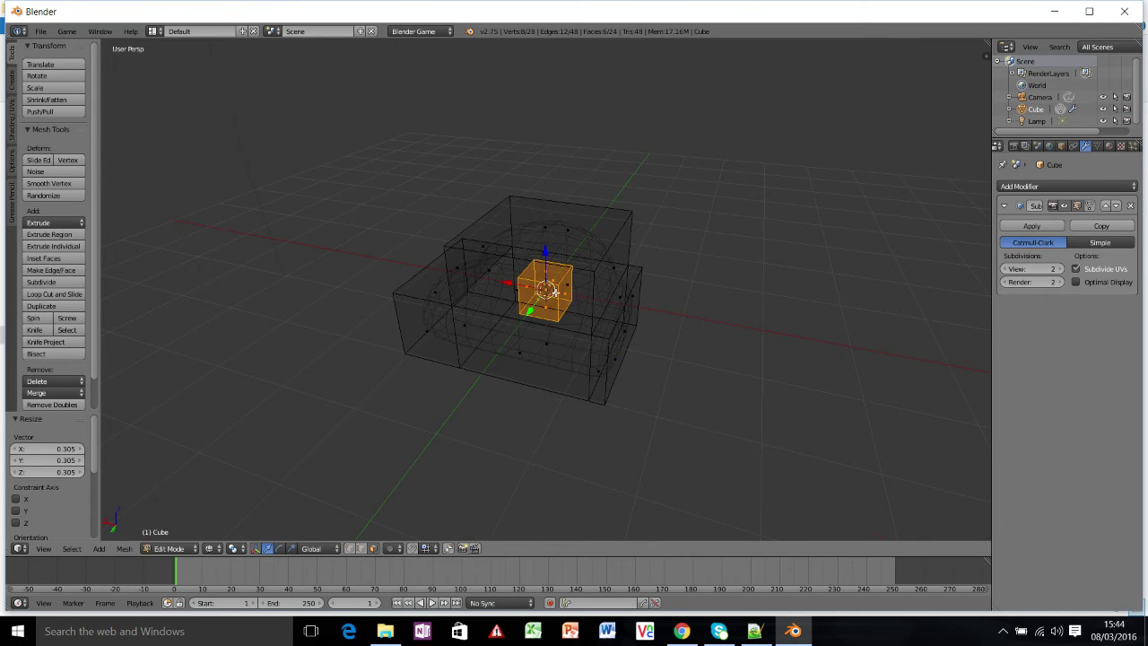
{"action": "key", "text": "z"}
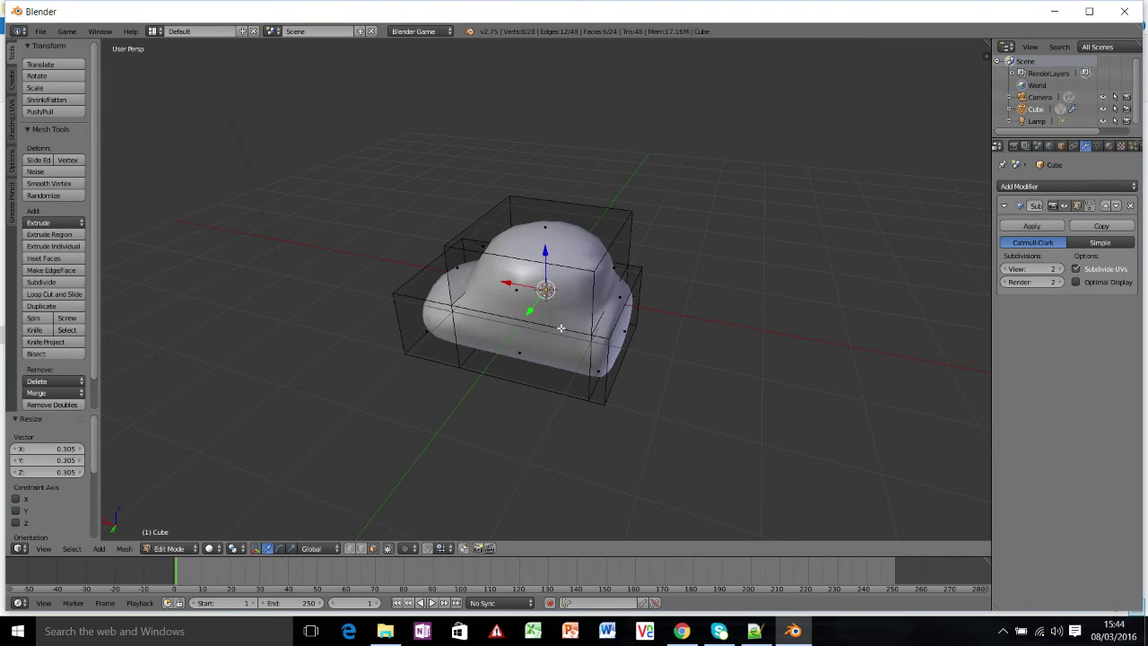
{"action": "key", "text": "z"}
{"action": "middle_click_drag", "start_coordinate": [545, 270], "coordinate": [700, 245]}
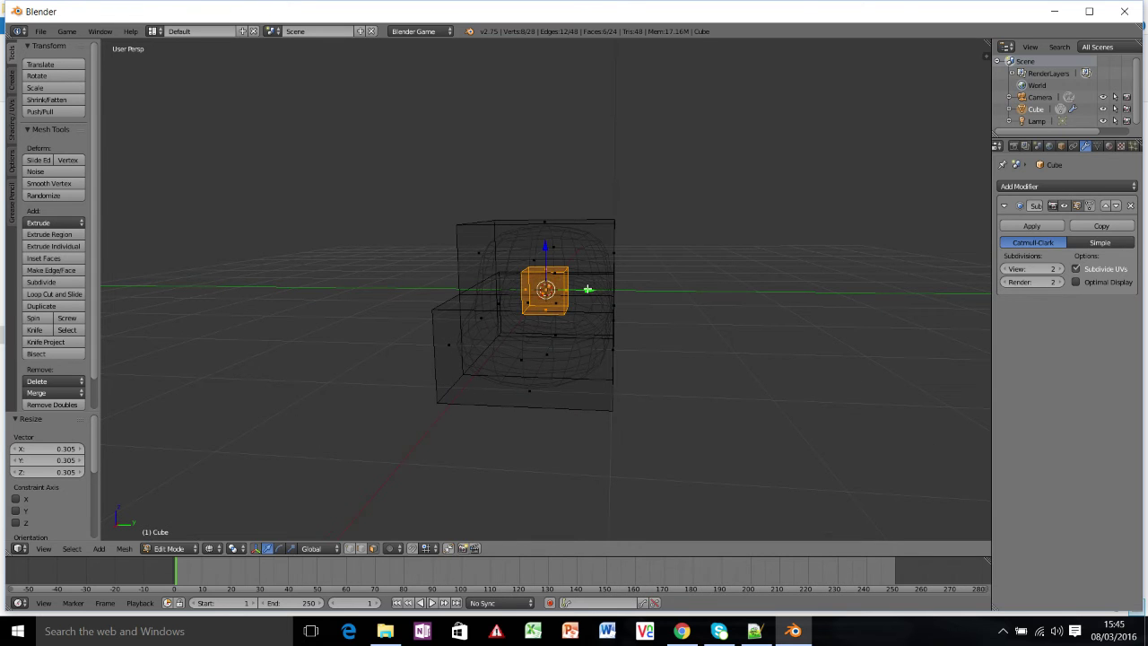
{"action": "key", "text": "g"}
{"action": "key", "text": "y"}
{"action": "left_click", "coordinate": [659, 291]}
Move the small cube down about 0.63 along Z and forward about 0.98 along X to the front wheel position.
{"action": "middle_click_drag", "start_coordinate": [659, 290], "coordinate": [576, 320]}
{"action": "key", "text": "g"}
{"action": "key", "text": "z"}
{"action": "left_click", "coordinate": [575, 310]}
{"action": "key", "text": "g"}
{"action": "key", "text": "x"}
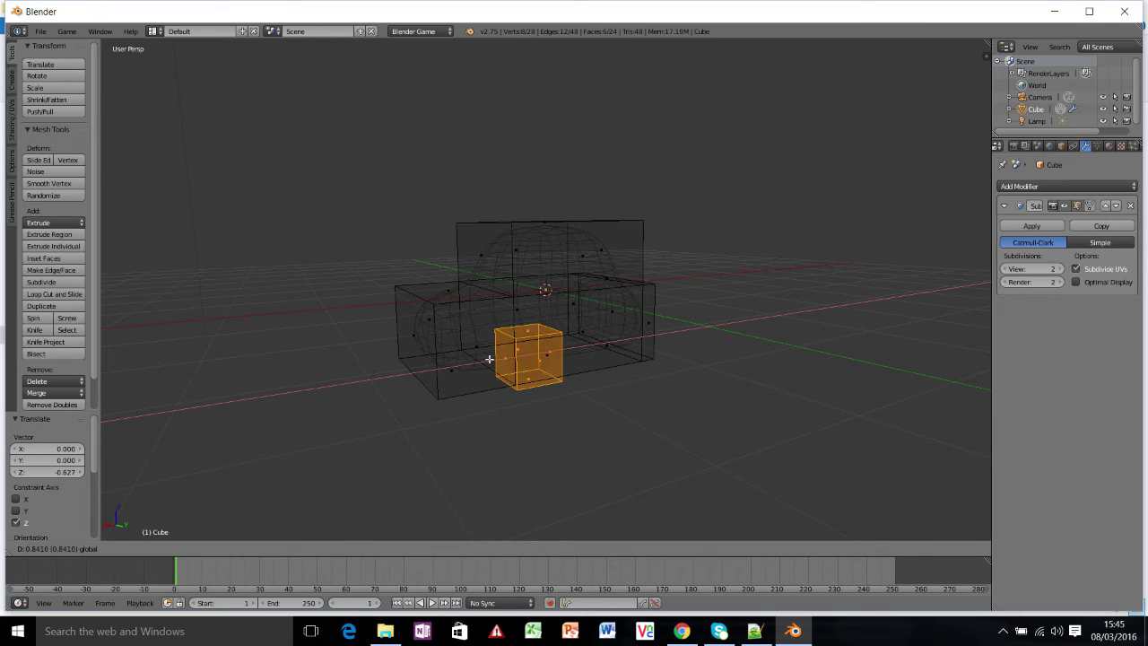
{"action": "left_click", "coordinate": [533, 352]}
Restore solid shading and flatten the small cube into a wheel by scaling it to about 0.345 along Y.
{"action": "middle_click_drag", "start_coordinate": [534, 351], "coordinate": [650, 399]}
{"action": "key", "text": "z"}
{"action": "scroll", "coordinate": [528, 363], "scroll_direction": "up", "scroll_amount": 4}
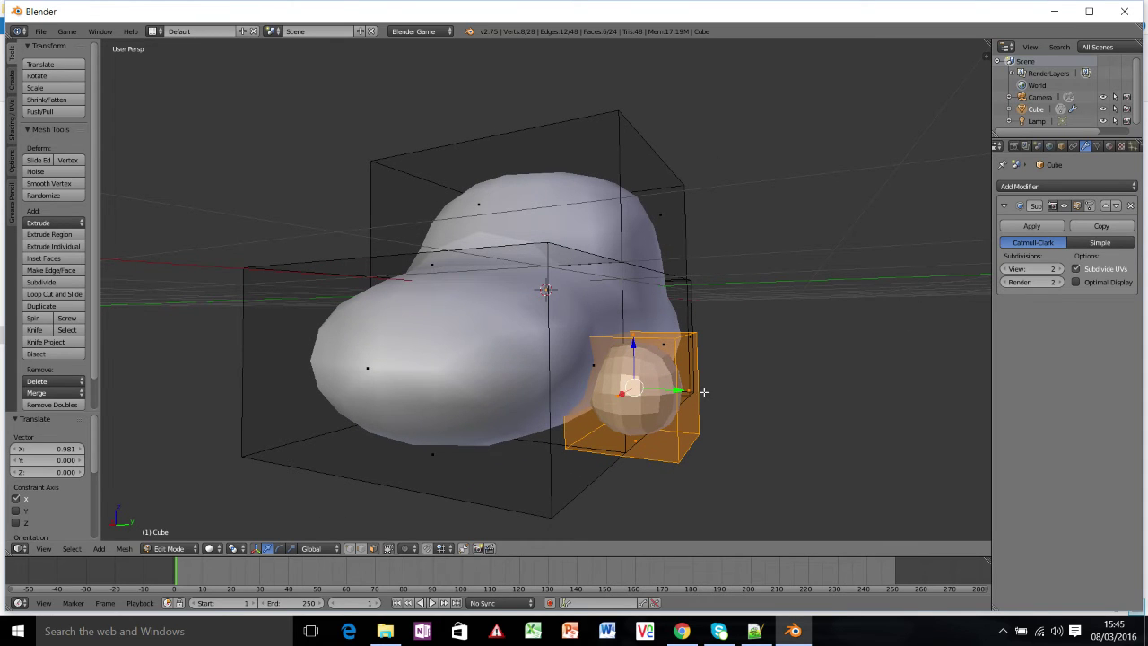
{"action": "key", "text": "s"}
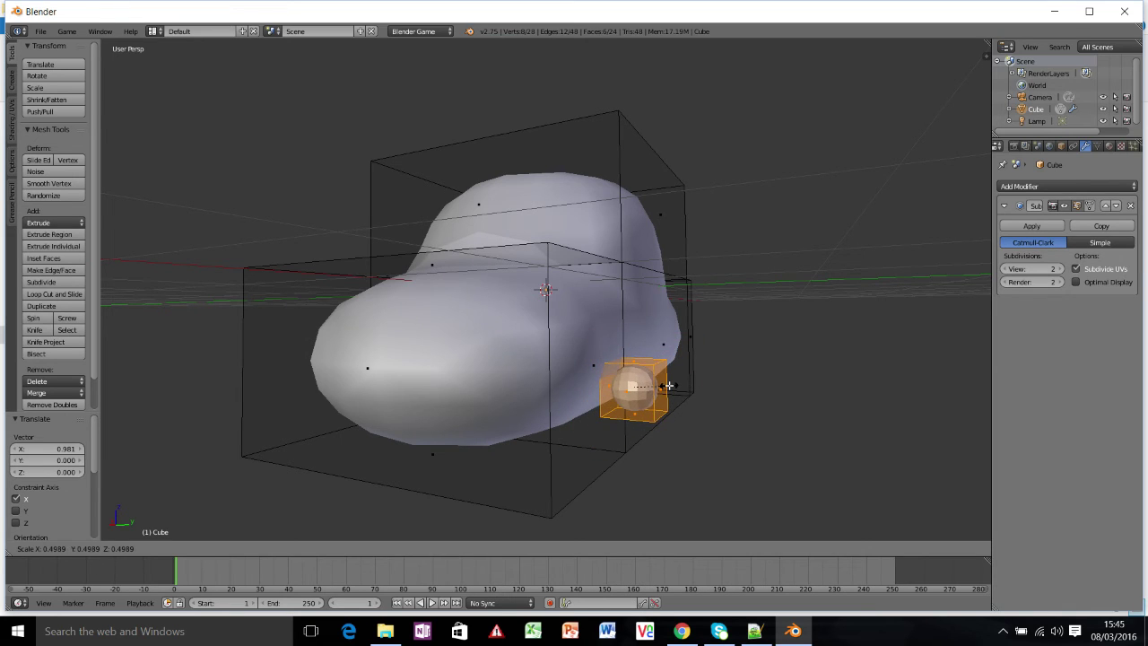
{"action": "key", "text": "y"}
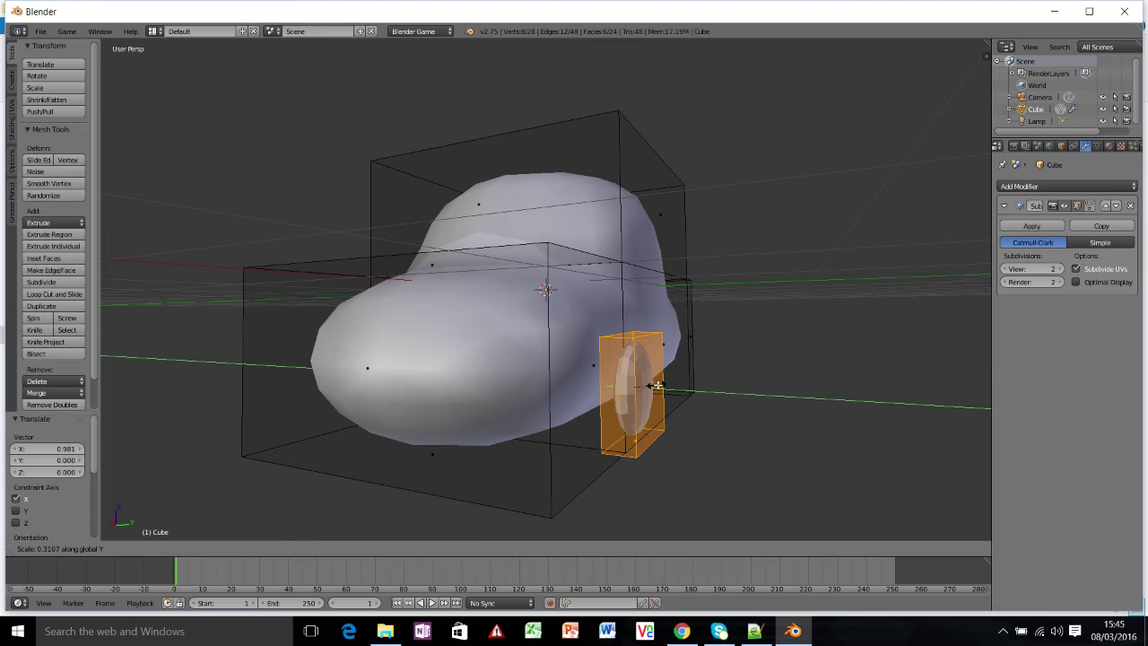
{"action": "left_click", "coordinate": [658, 385]}
Duplicate the front wheel and place the copy about 1.64 units back along X as the rear wheel.
{"action": "middle_click_drag", "start_coordinate": [658, 385], "coordinate": [556, 387]}
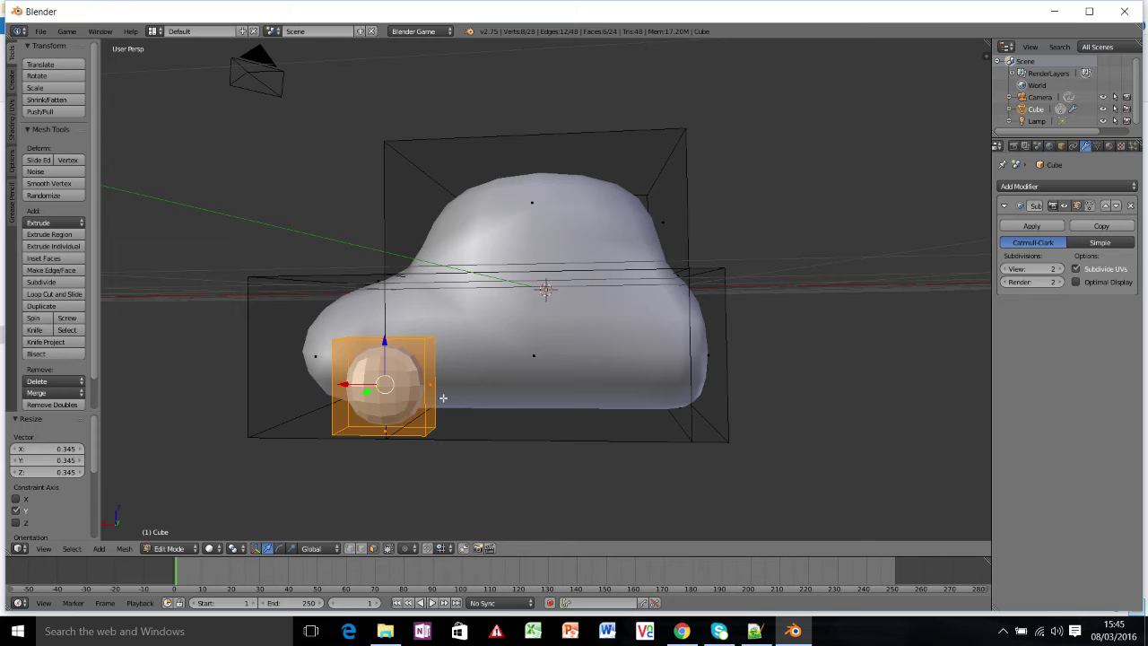
{"action": "key", "text": "shift+d"}
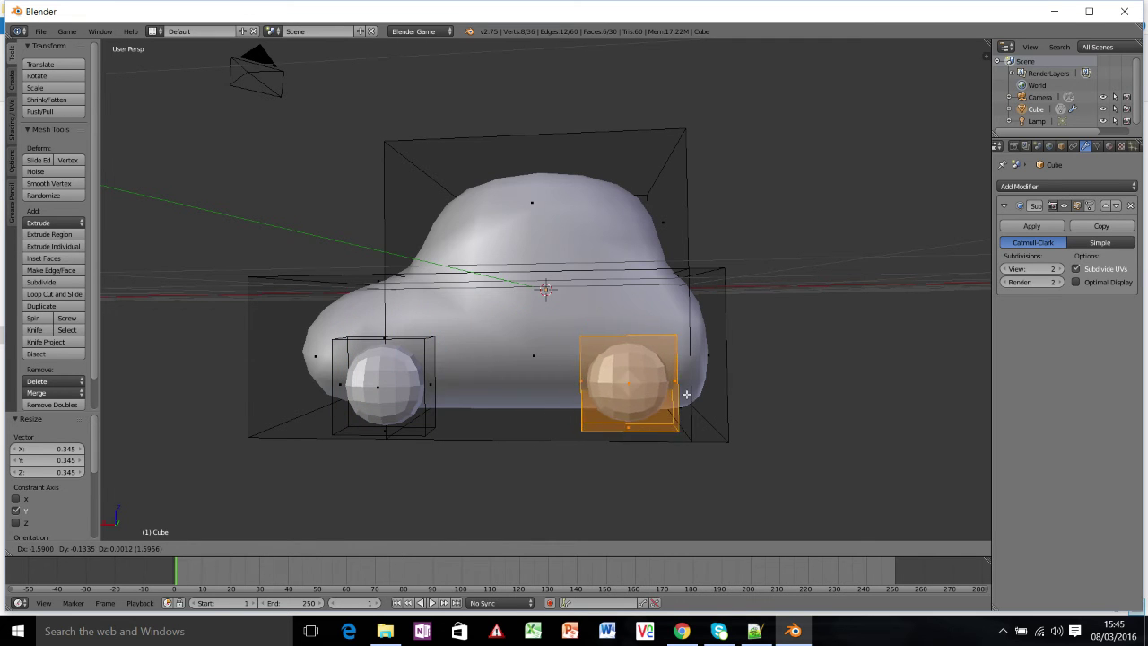
{"action": "left_click", "coordinate": [686, 395]}
Select both wheels with their linked geometry and duplicate them to the car's opposite side, about 1.85 units away along Y.
{"action": "middle_click_drag", "start_coordinate": [687, 395], "coordinate": [699, 373]}
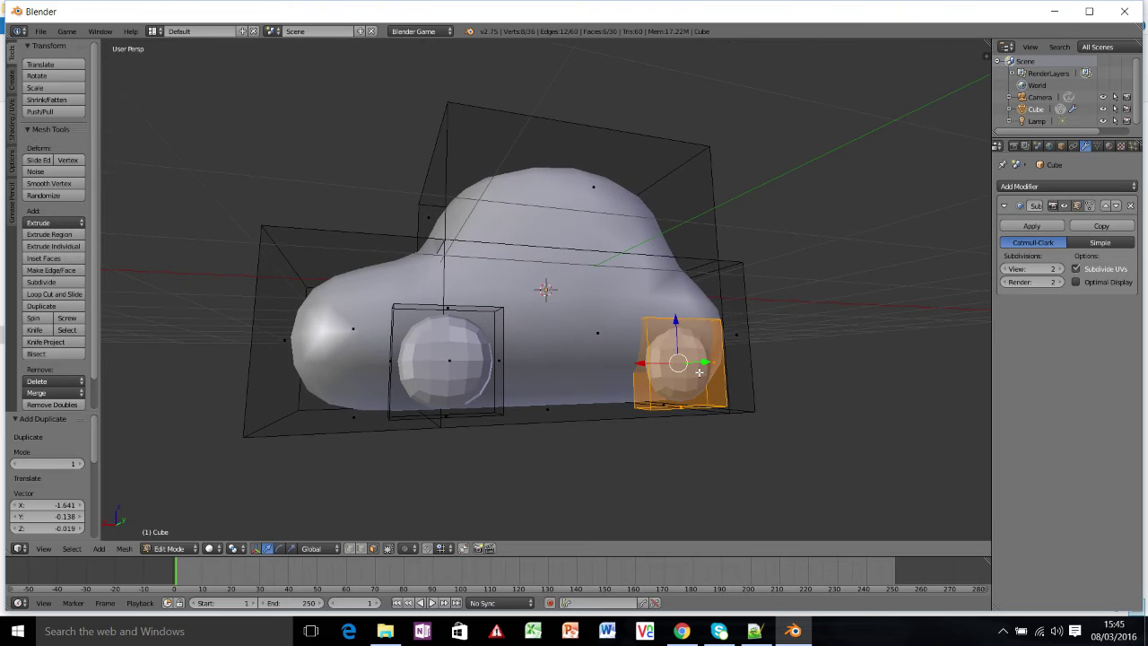
{"action": "right_click", "coordinate": [451, 364], "text": "shift"}
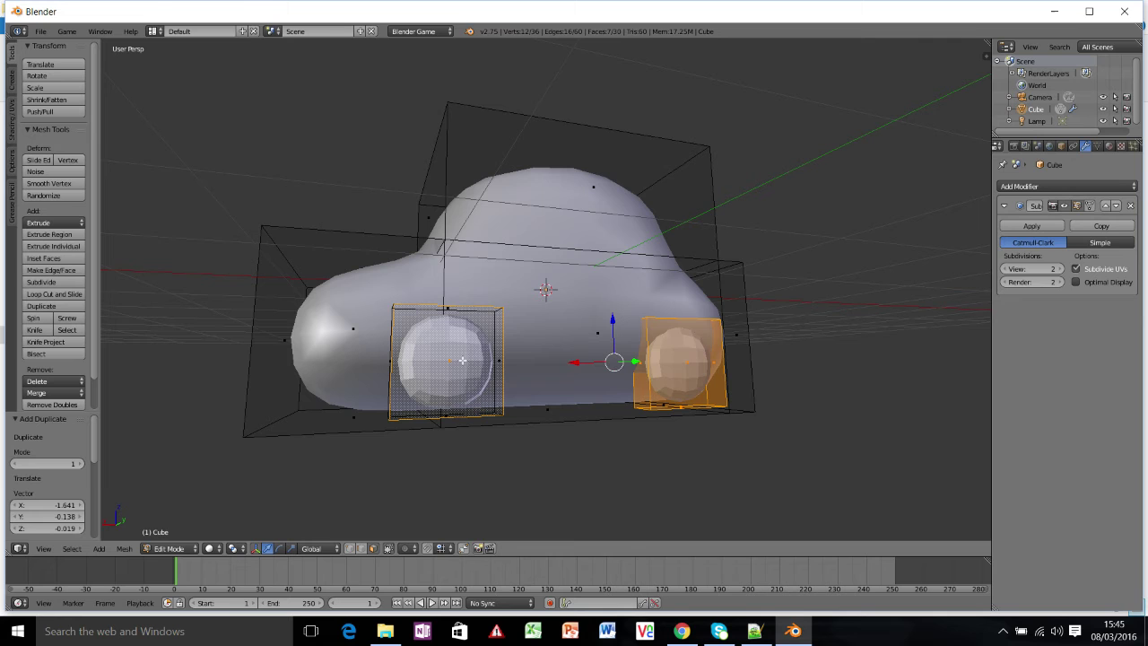
{"action": "key", "text": "ctrl+l"}
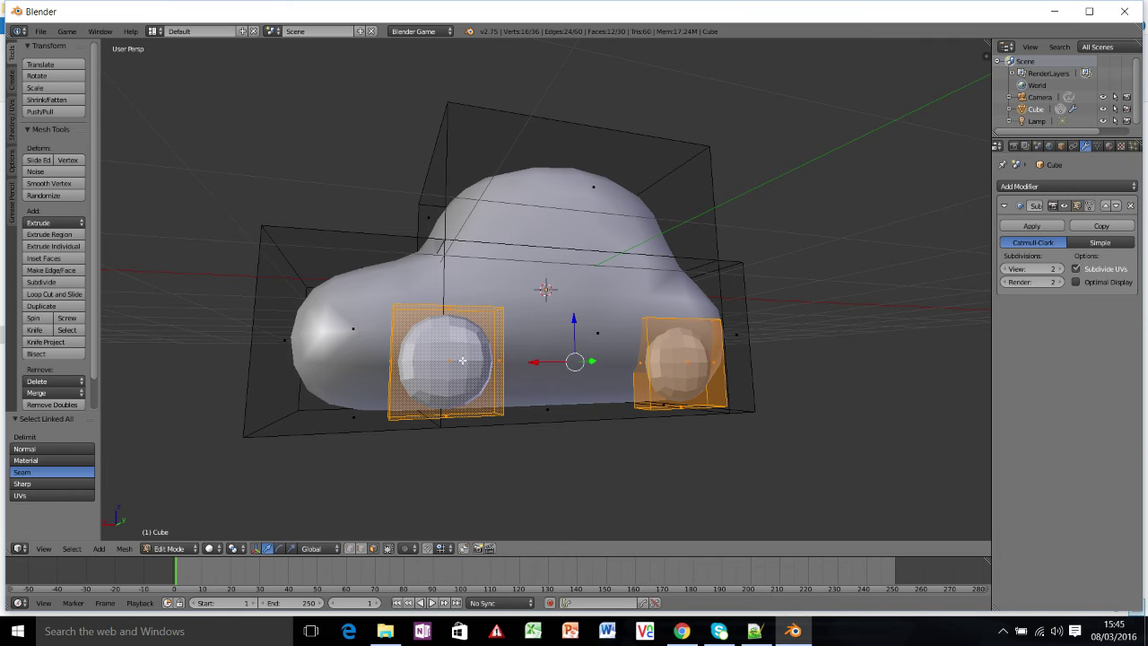
{"action": "middle_click_drag", "start_coordinate": [557, 368], "coordinate": [408, 354]}
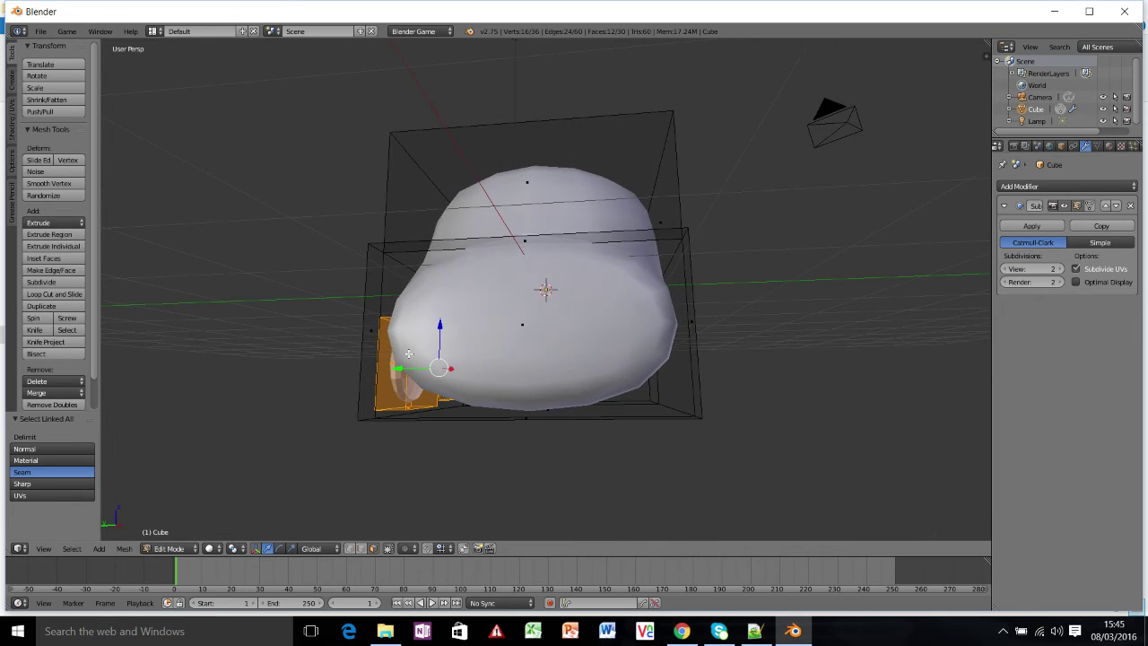
{"action": "key", "text": "shift+d"}
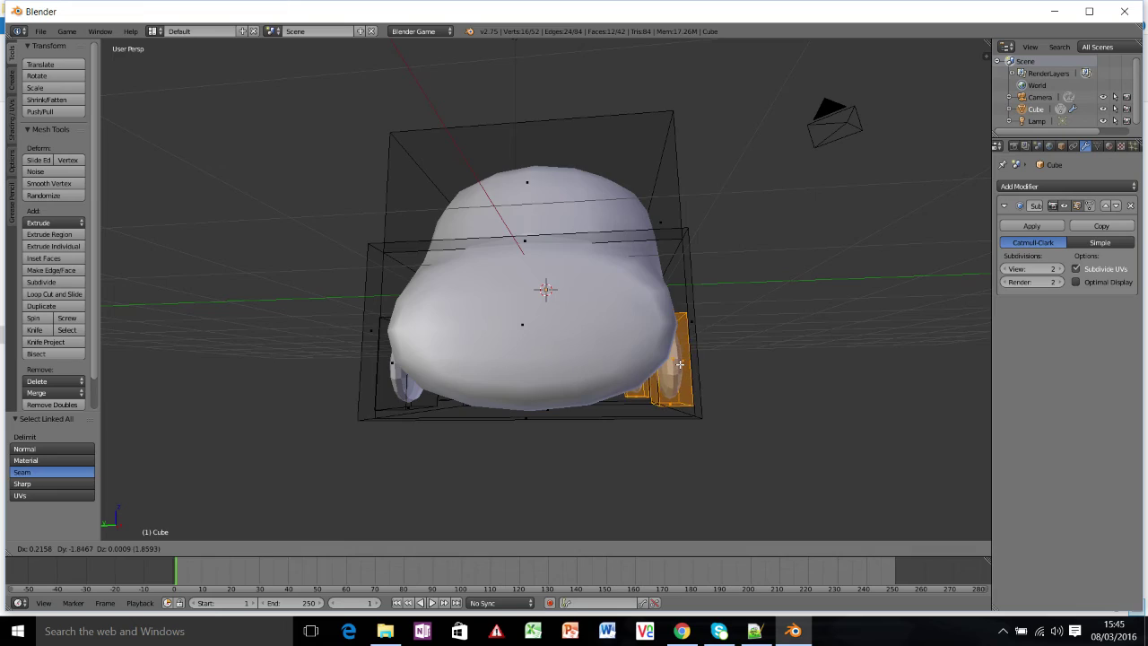
{"action": "left_click", "coordinate": [744, 368]}
Select the whole front wheel on the positive Y side and move it about 0.1 units inward along Y.
{"action": "middle_click_drag", "start_coordinate": [743, 368], "coordinate": [449, 390]}
{"action": "right_click", "coordinate": [563, 345]}
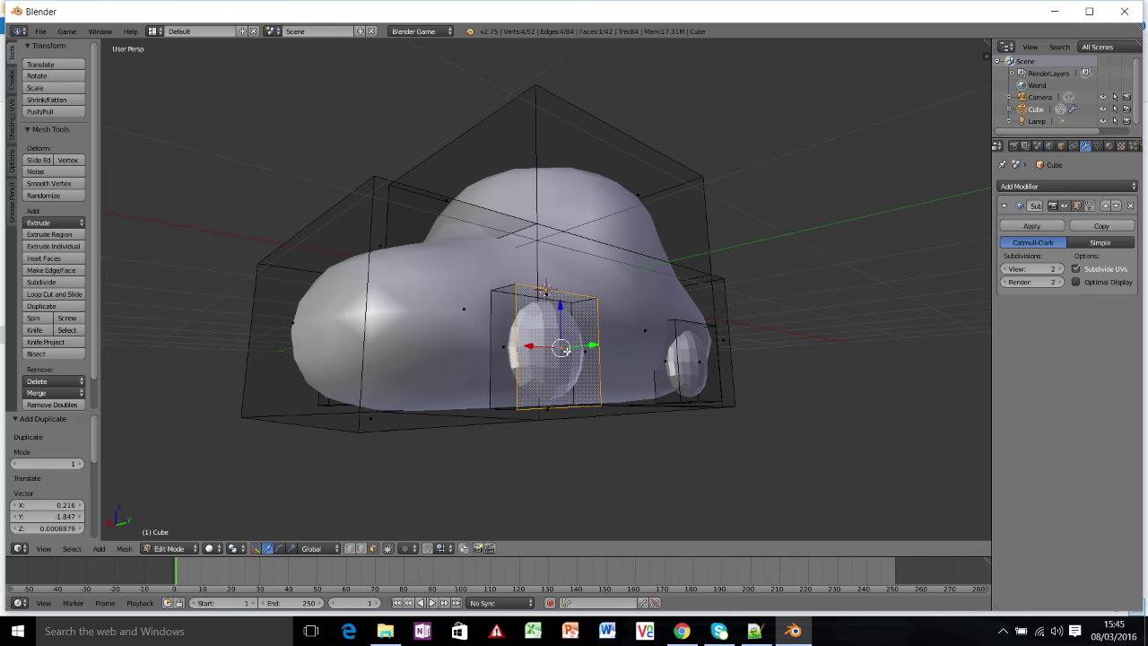
{"action": "key", "text": "ctrl+l"}
{"action": "middle_click_drag", "start_coordinate": [567, 351], "coordinate": [691, 282]}
{"action": "left_click_drag", "start_coordinate": [723, 261], "coordinate": [705, 256]}
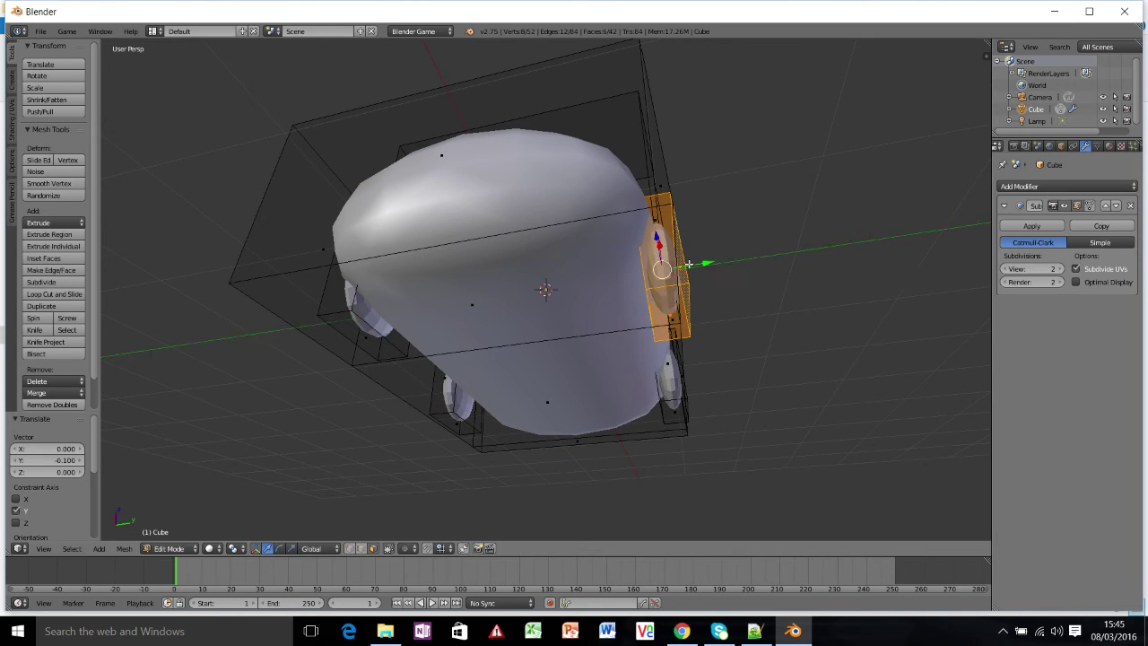
Select the whole front wheel on the negative Y side, move it slightly outward along Y, and return to Object Mode.
{"action": "middle_click_drag", "start_coordinate": [705, 257], "coordinate": [818, 288]}
{"action": "right_click", "coordinate": [691, 345]}
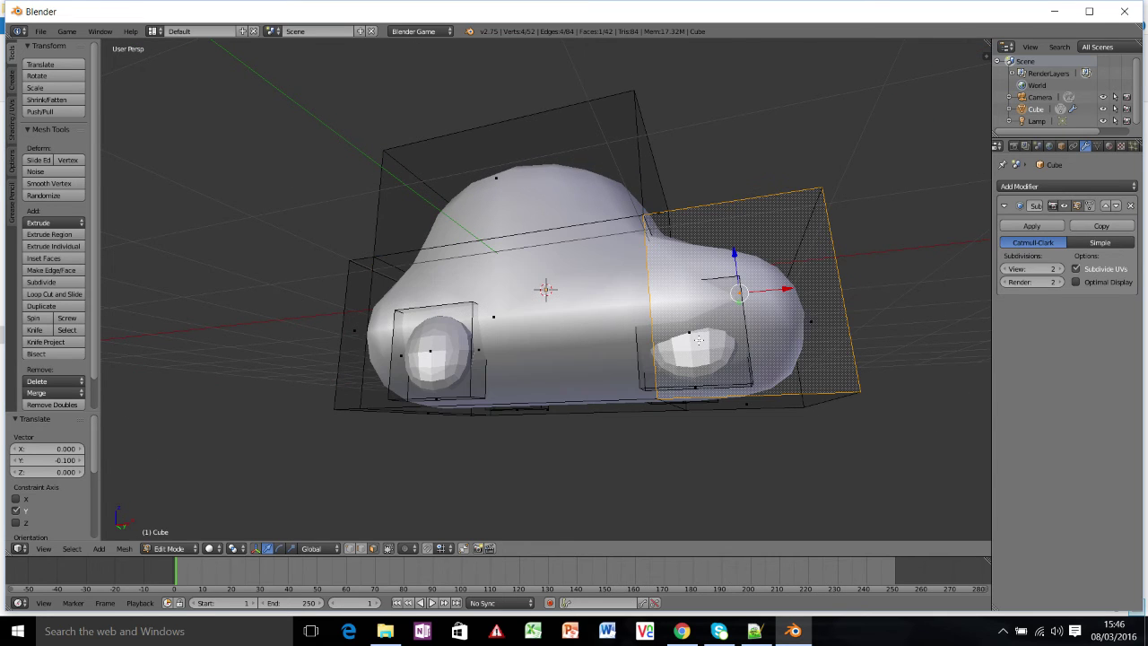
{"action": "middle_click_drag", "start_coordinate": [699, 340], "coordinate": [680, 295]}
{"action": "right_click", "coordinate": [569, 176]}
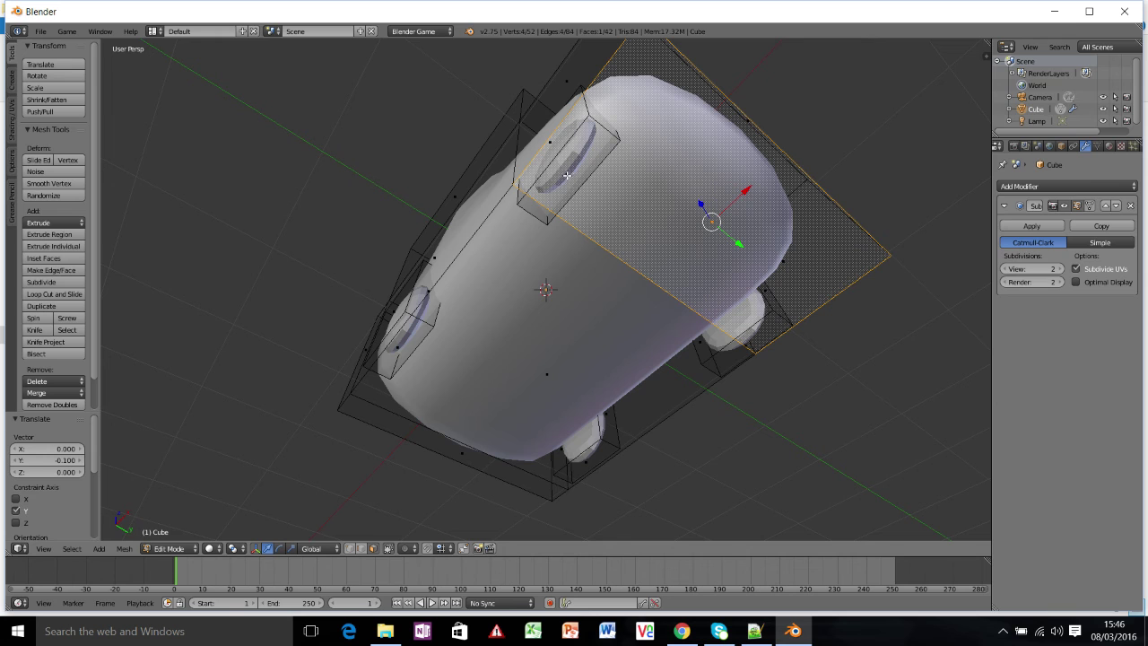
{"action": "middle_click_drag", "start_coordinate": [562, 184], "coordinate": [592, 178]}
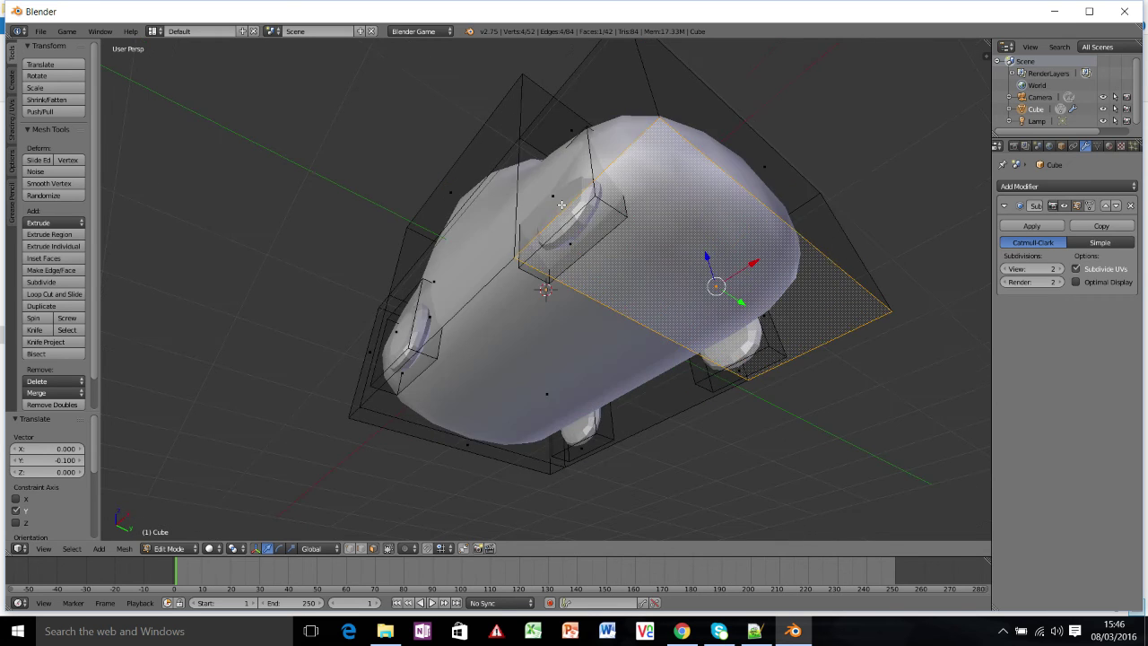
{"action": "key", "text": "z"}
{"action": "middle_click_drag", "start_coordinate": [564, 232], "coordinate": [570, 269]}
{"action": "key", "text": "z"}
{"action": "key", "text": "ctrl+l"}
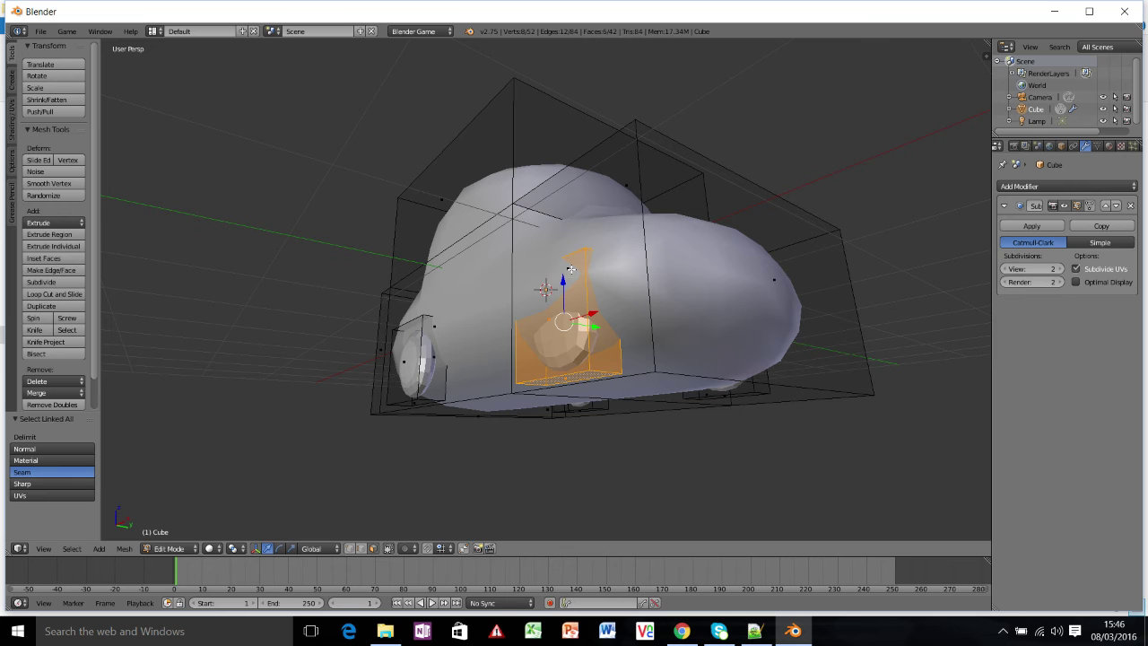
{"action": "left_click_drag", "start_coordinate": [589, 325], "coordinate": [576, 327]}
{"action": "middle_click_drag", "start_coordinate": [577, 327], "coordinate": [846, 333]}
{"action": "key", "text": "Tab"}
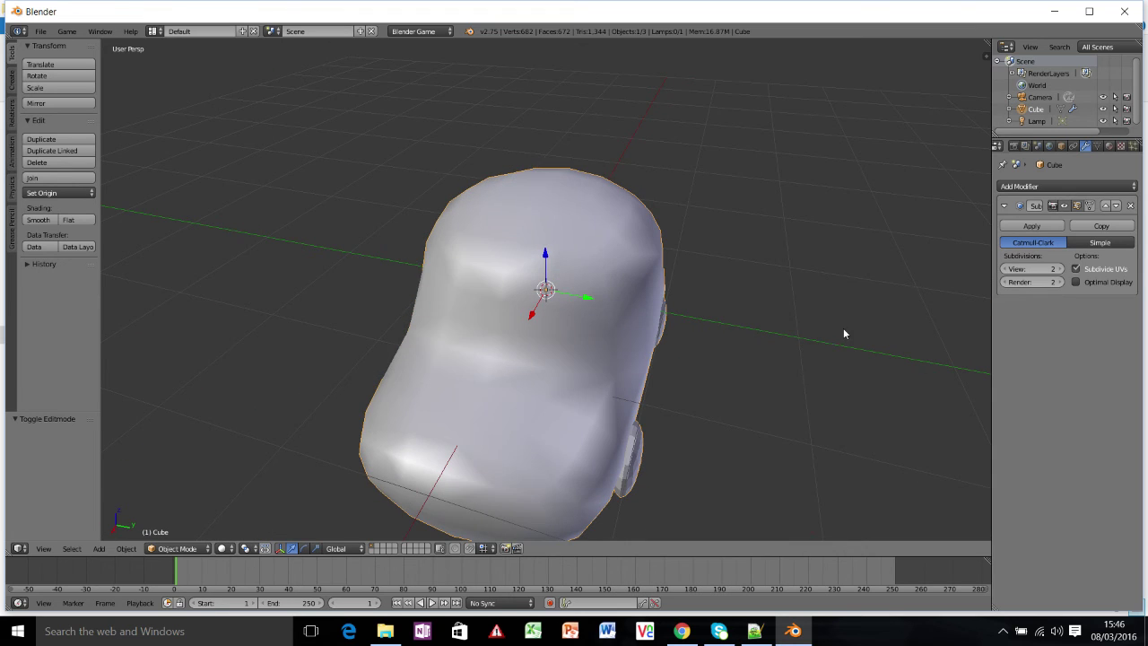
Set the diffuse colour of the car's material to red.
{"action": "scroll", "coordinate": [731, 334], "scroll_direction": "down", "scroll_amount": 4}
{"action": "scroll", "coordinate": [574, 316], "scroll_direction": "up", "scroll_amount": 3}
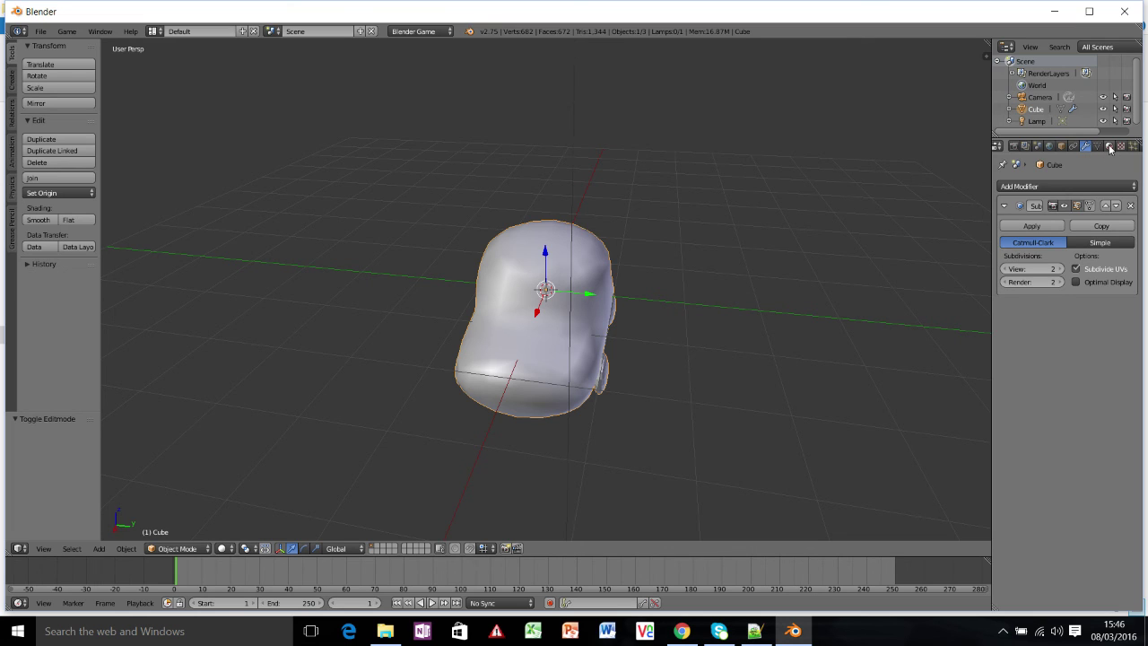
{"action": "left_click", "coordinate": [1110, 146]}
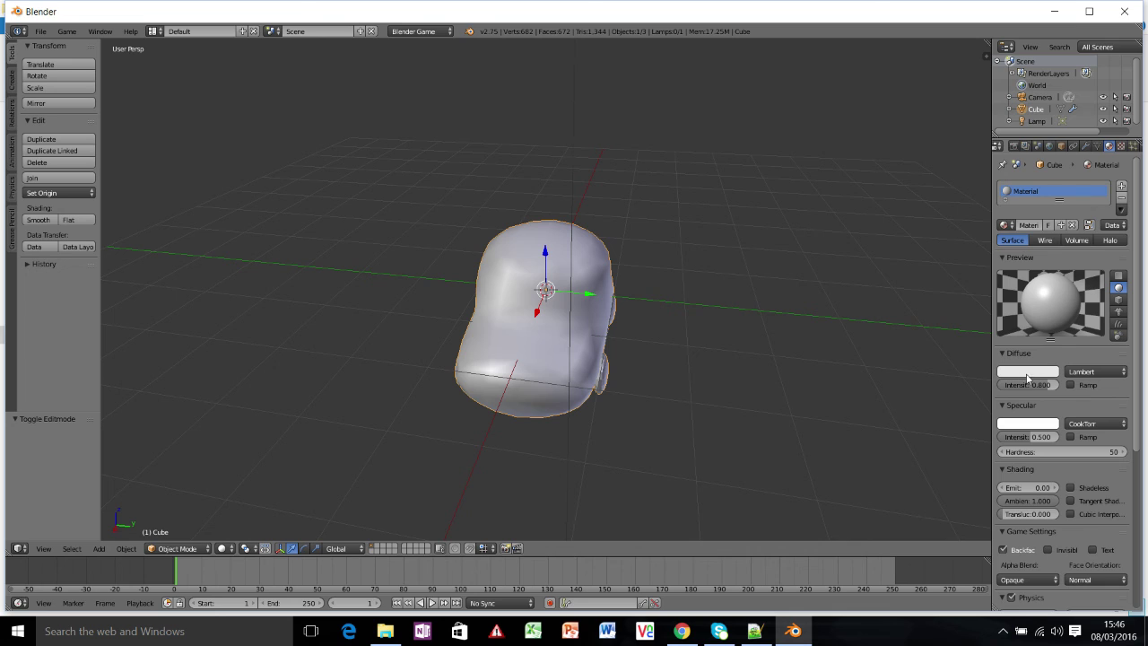
{"action": "left_click", "coordinate": [1028, 371]}
{"action": "left_click_drag", "start_coordinate": [996, 265], "coordinate": [994, 298]}
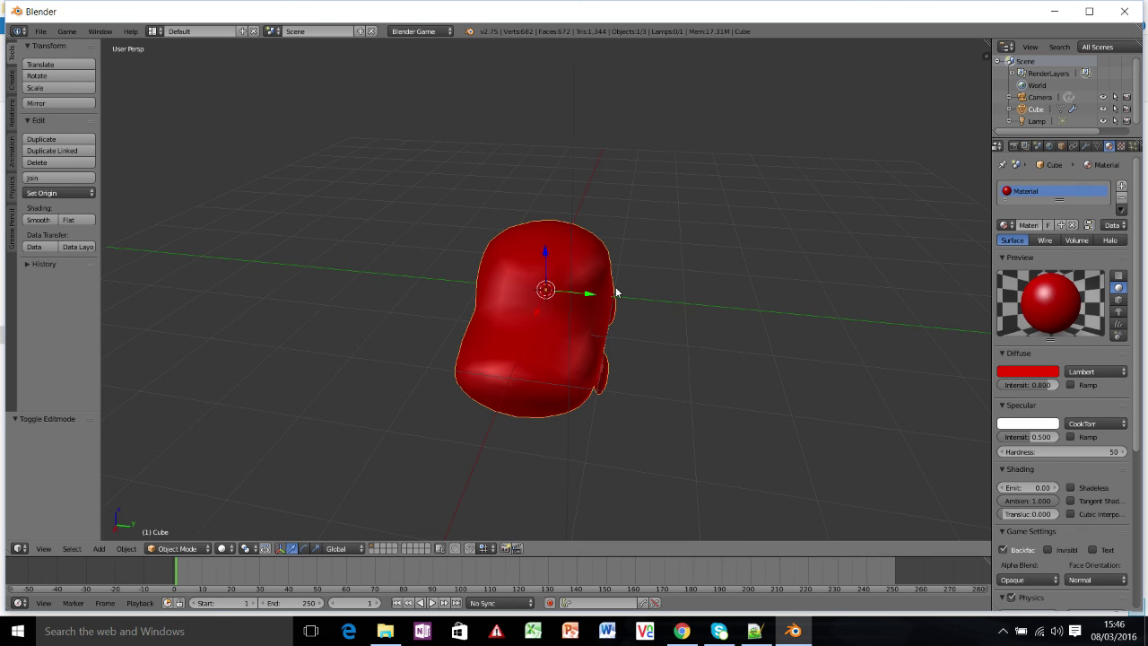
Start the game engine to test the red car in the viewport.
{"action": "key", "text": "p"}
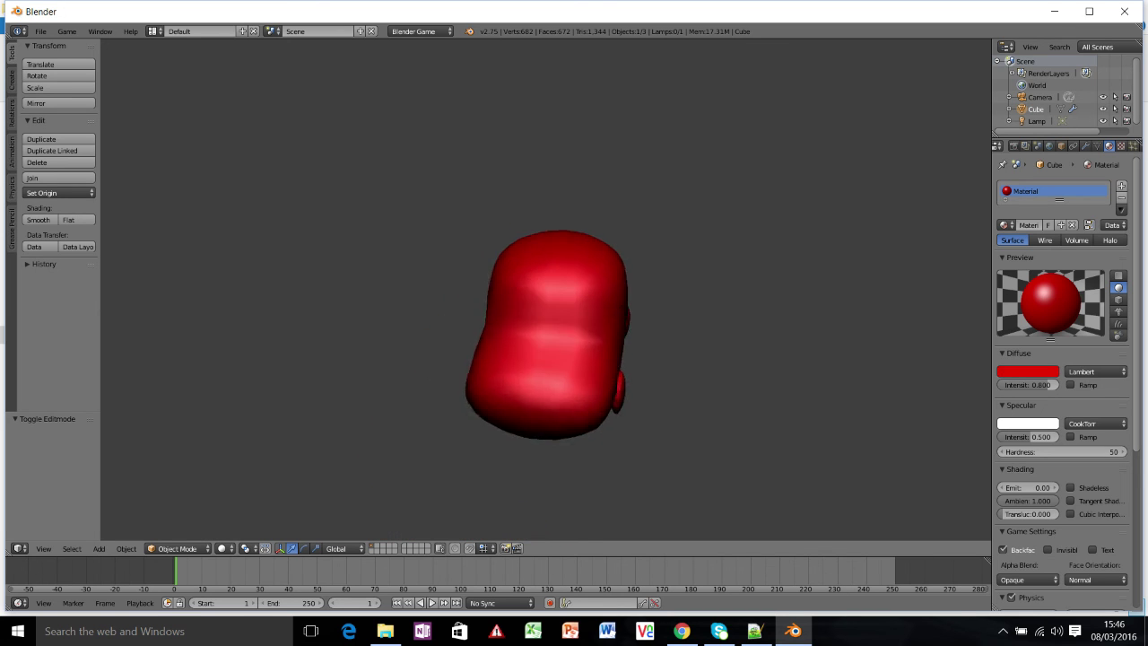